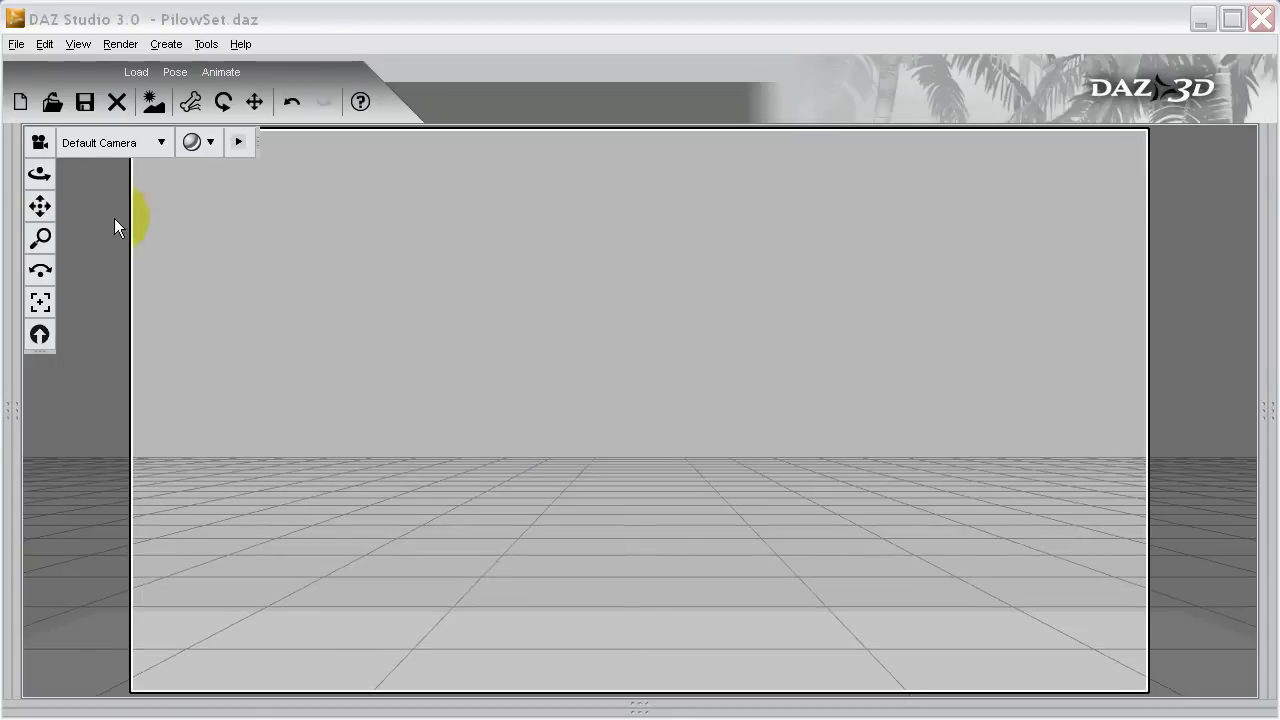
Load the checkered BeanSack pillow from Content > PilowSet into the scene.
click(10, 411)
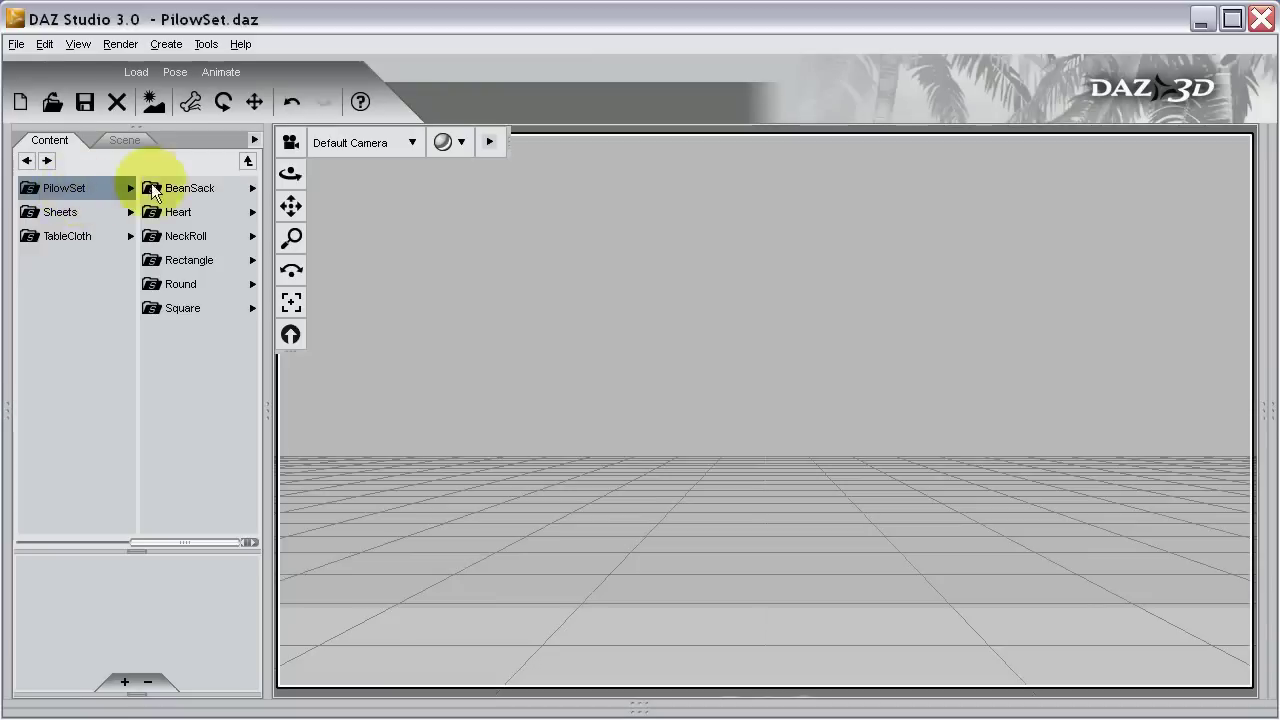
click(188, 189)
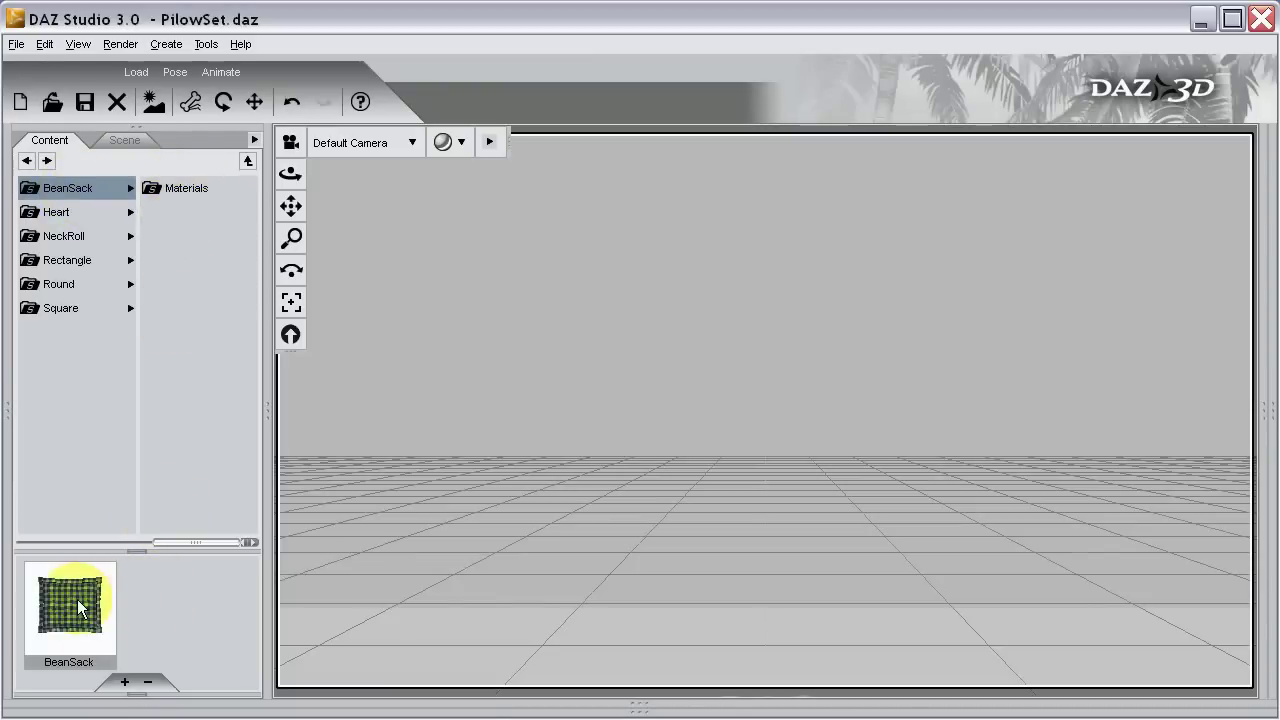
double_click(77, 599)
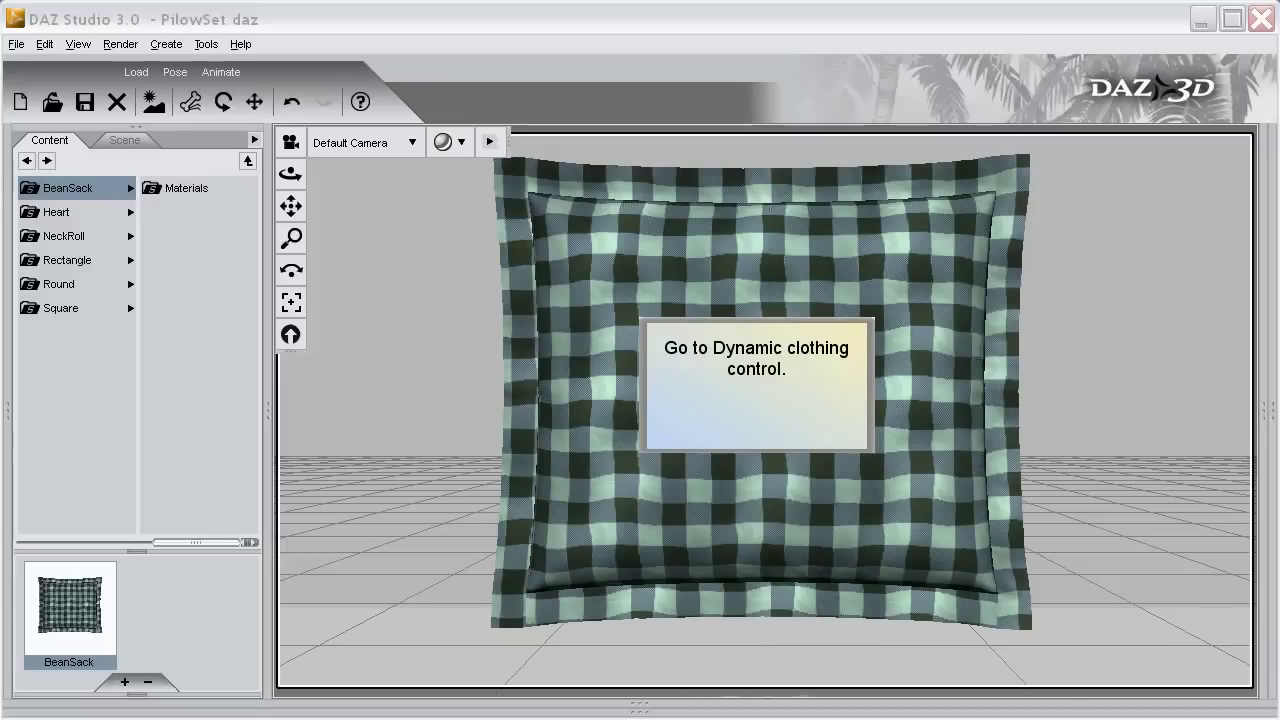
Switch the selected pillow's Dynamic Clothing garment style to BeanSack02.
click(951, 393)
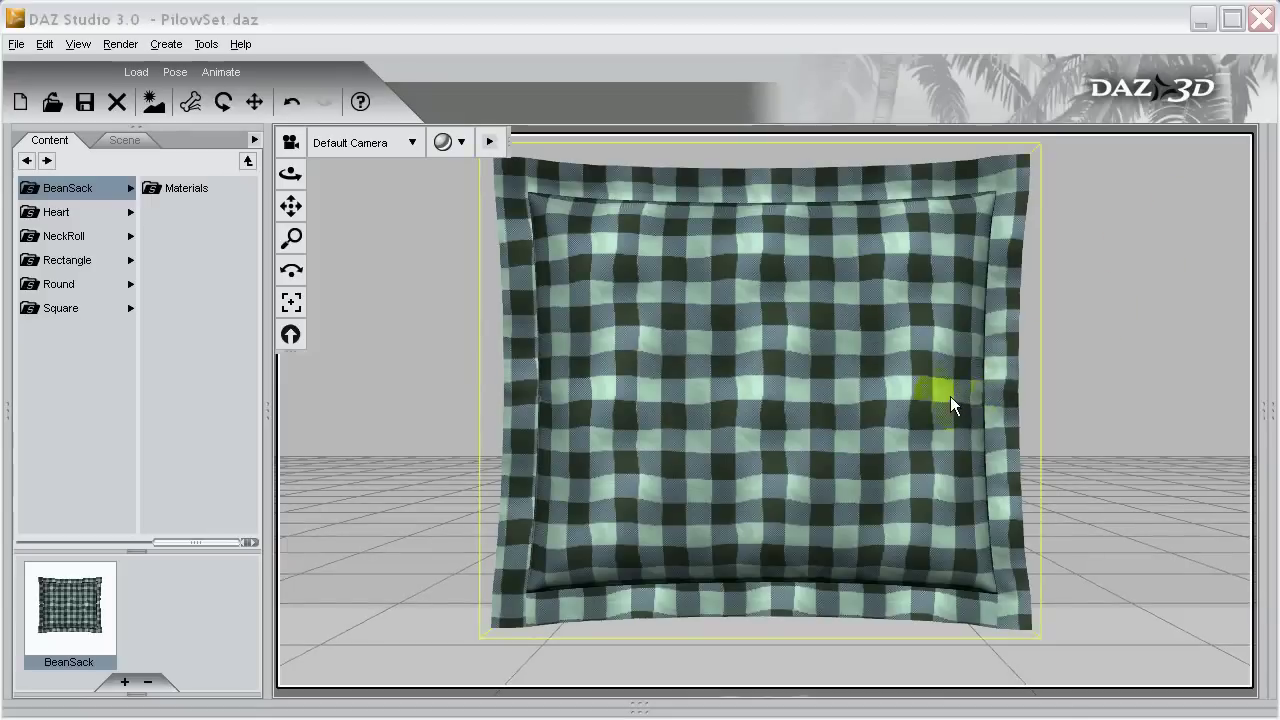
click(1268, 410)
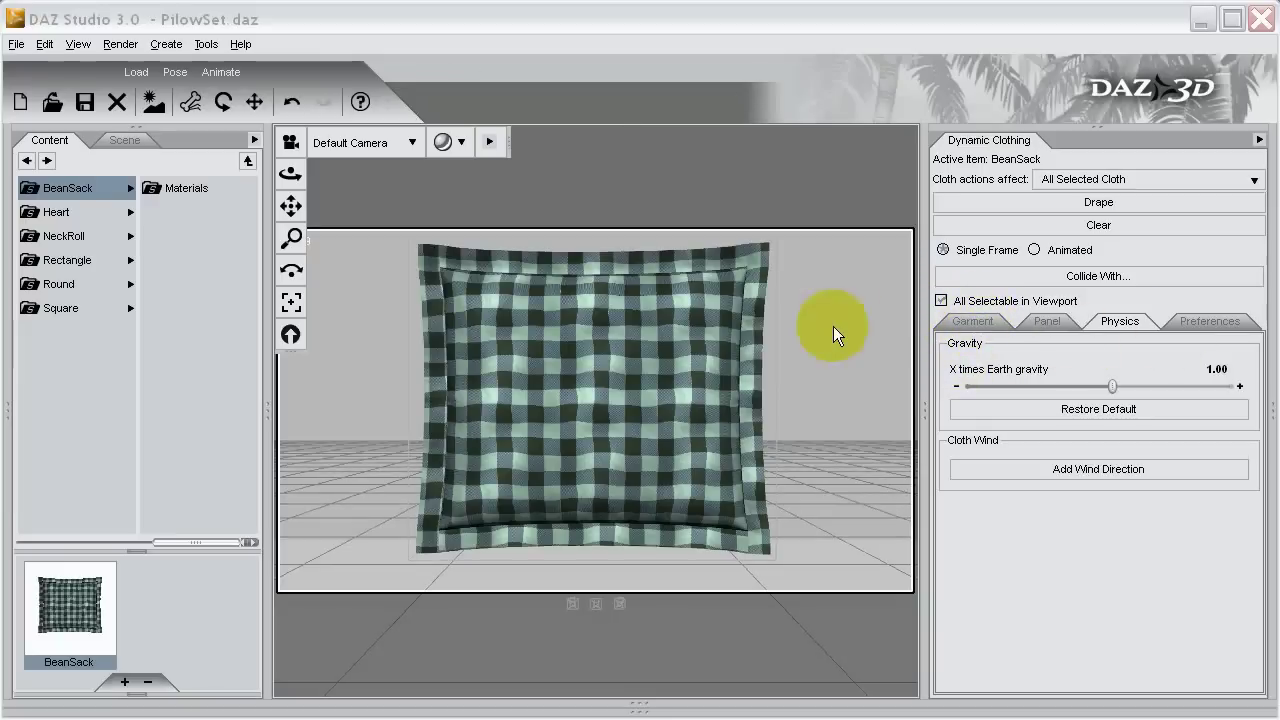
click(971, 320)
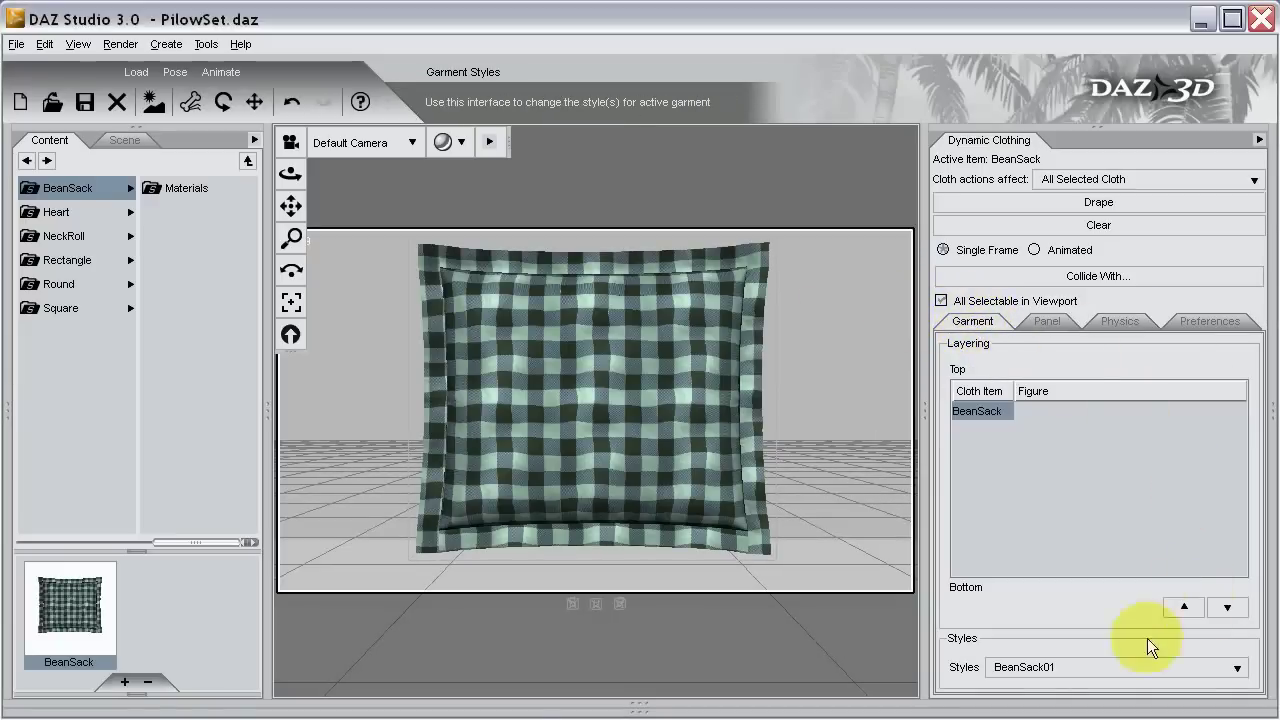
click(1031, 671)
click(1240, 672)
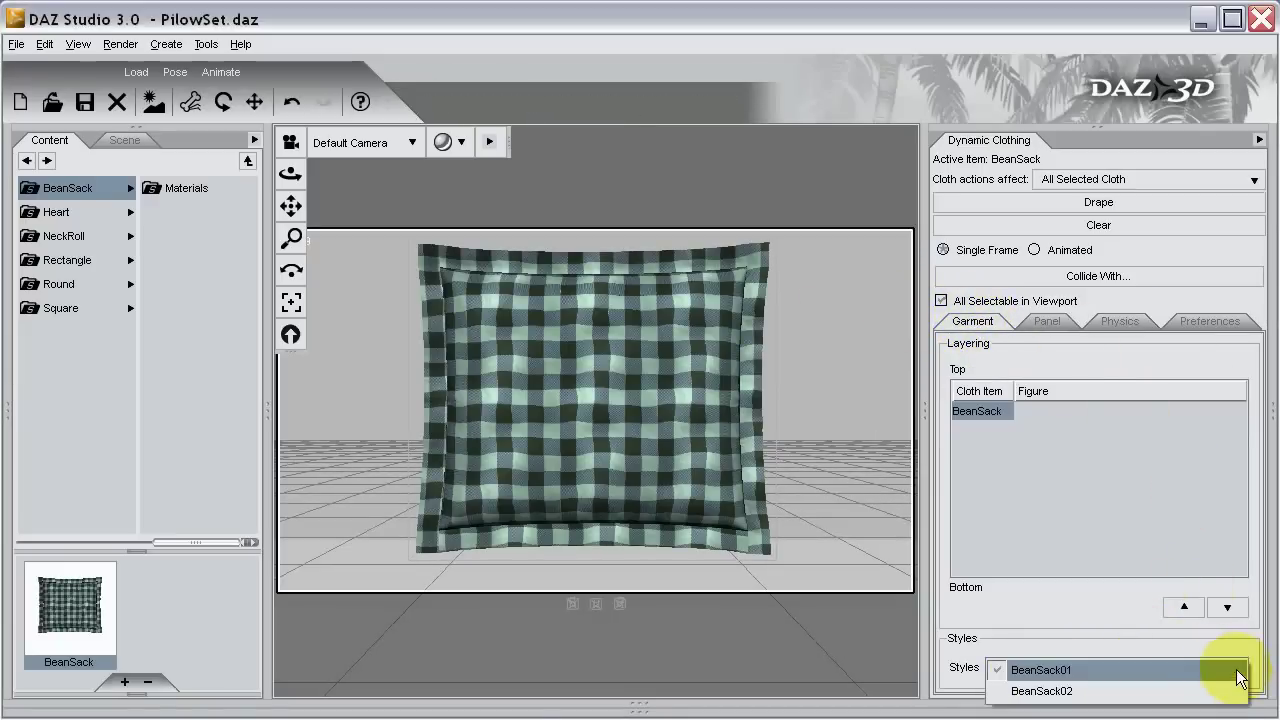
click(1053, 692)
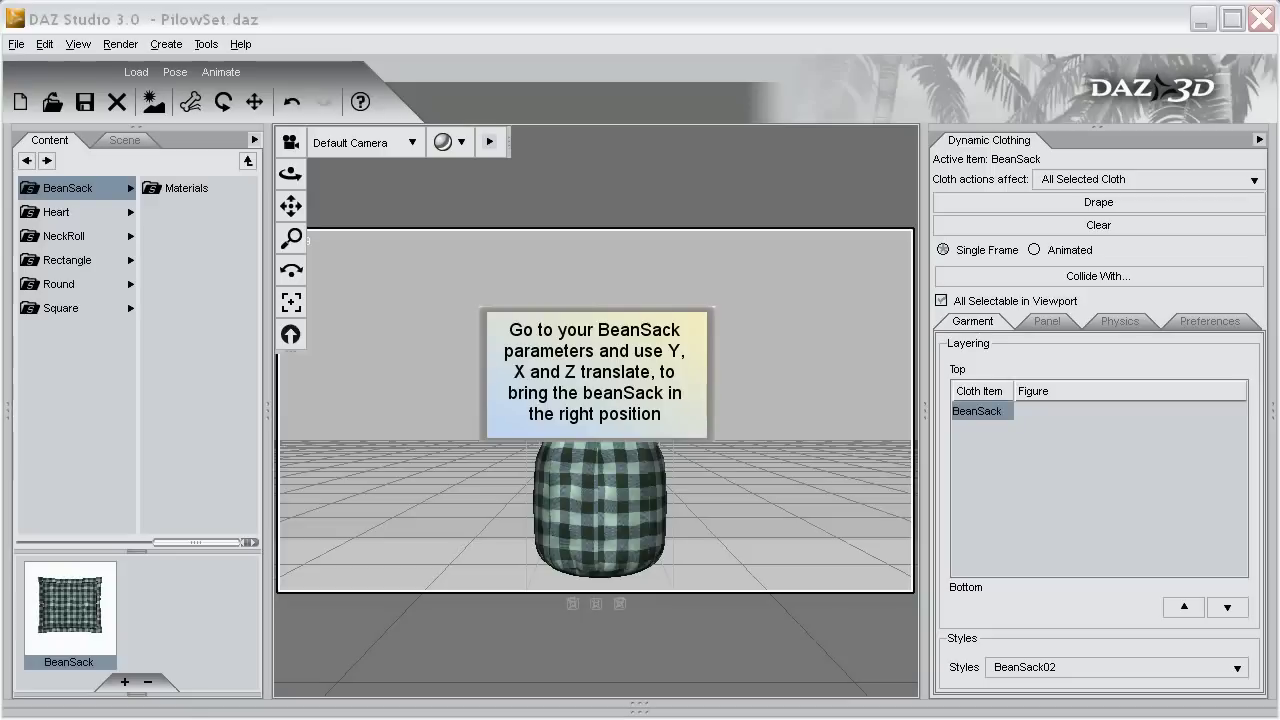
click(925, 425)
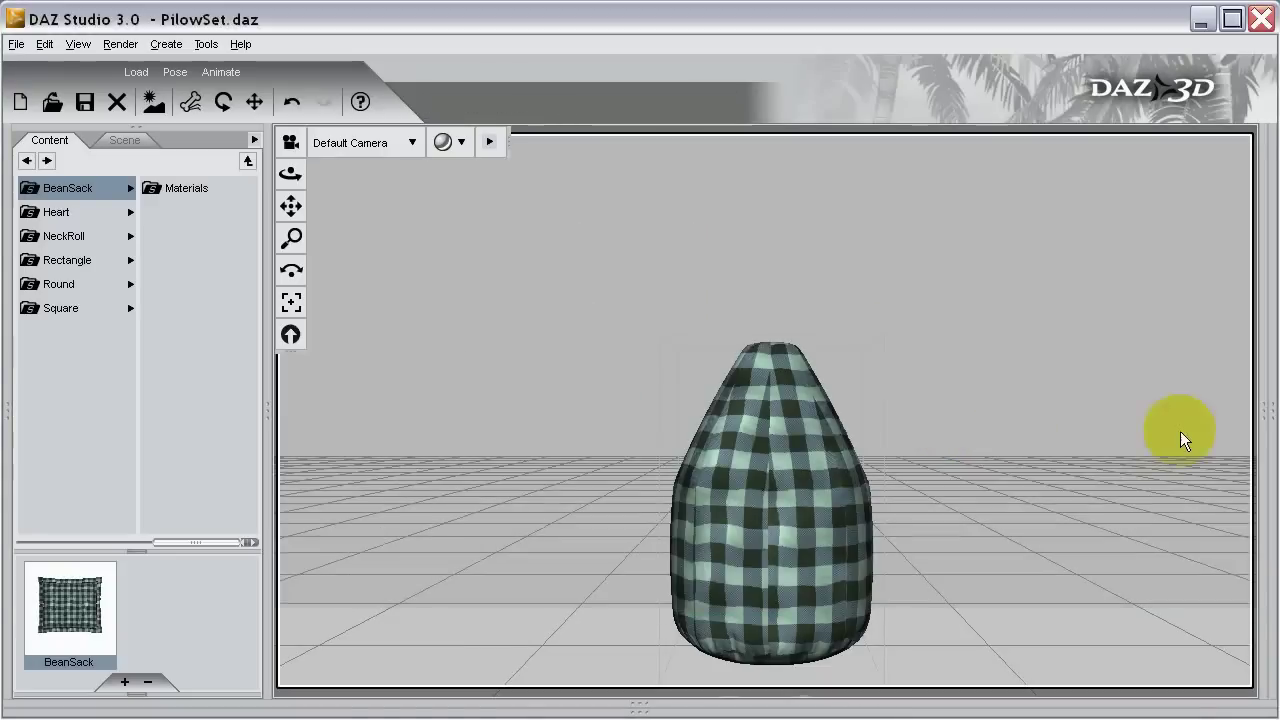
Lower the bean sack to Y Translate -31.68 and tip it to Z Rotate -40.74.
click(1270, 413)
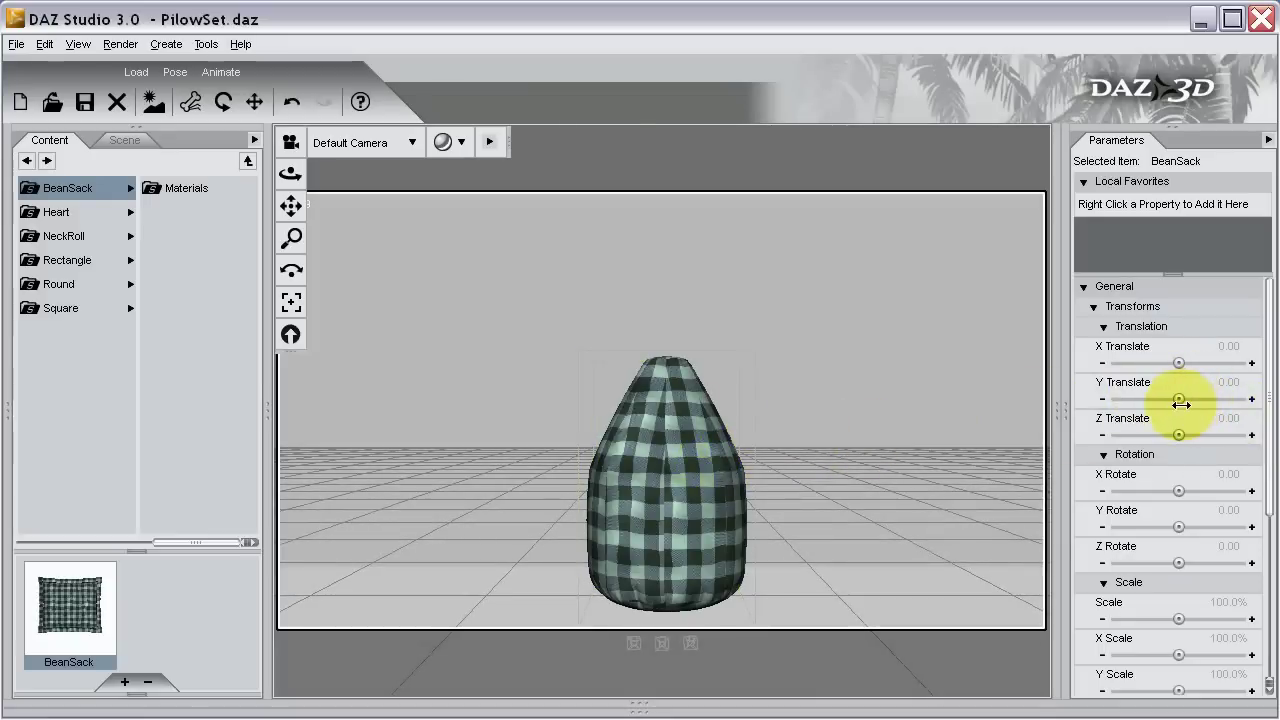
drag(1178, 399, 1158, 399)
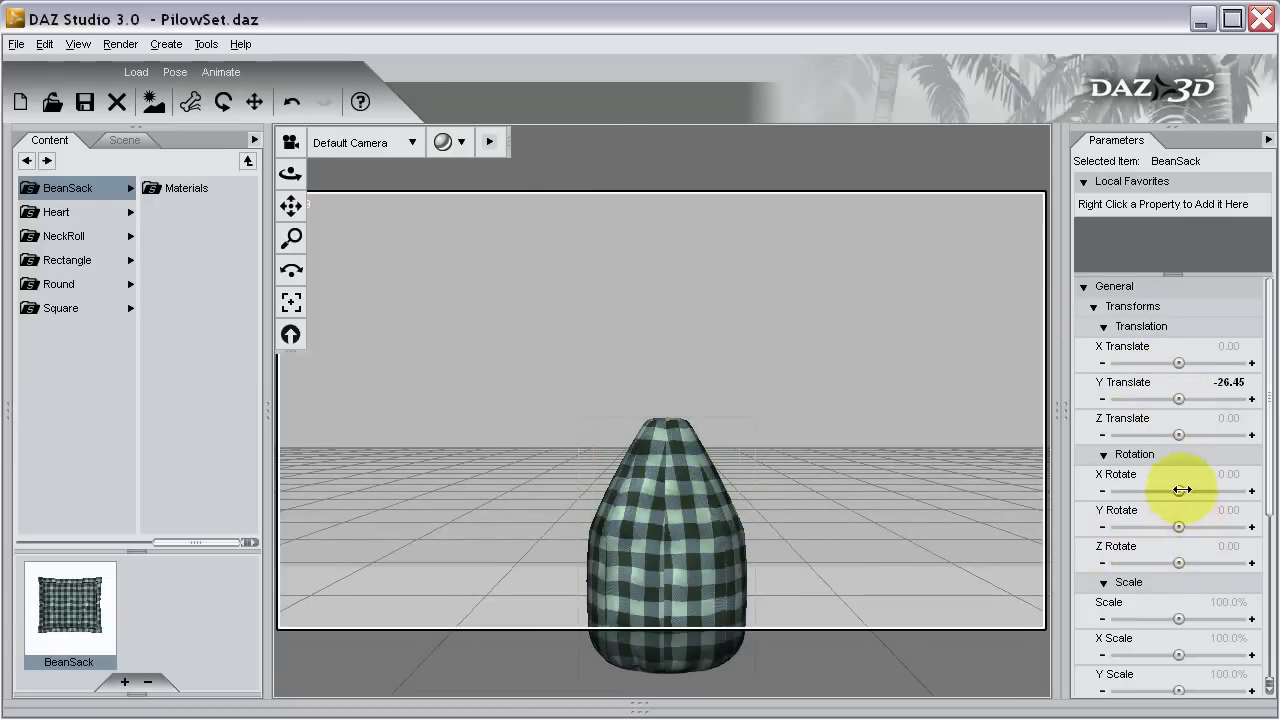
mouse_move(1182, 489)
mouse_down()
mouse_move(1229, 485)
mouse_move(1153, 562)
mouse_up()
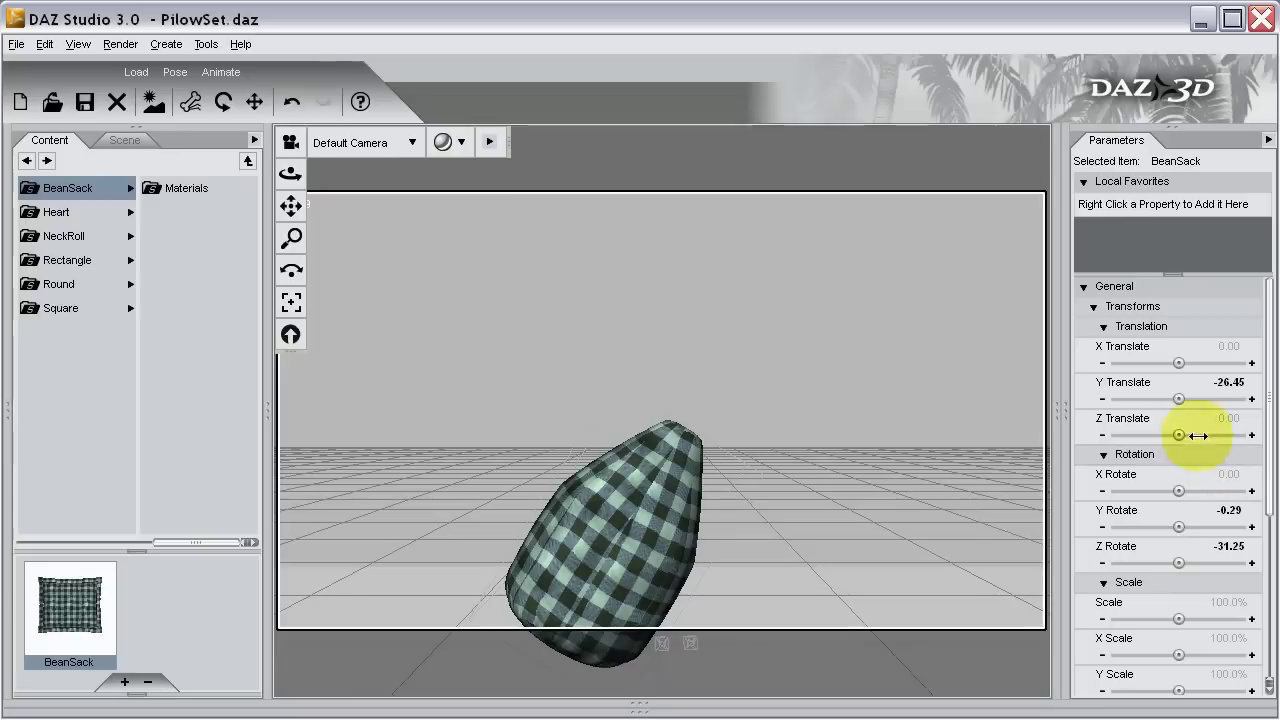
drag(537, 240, 535, 245)
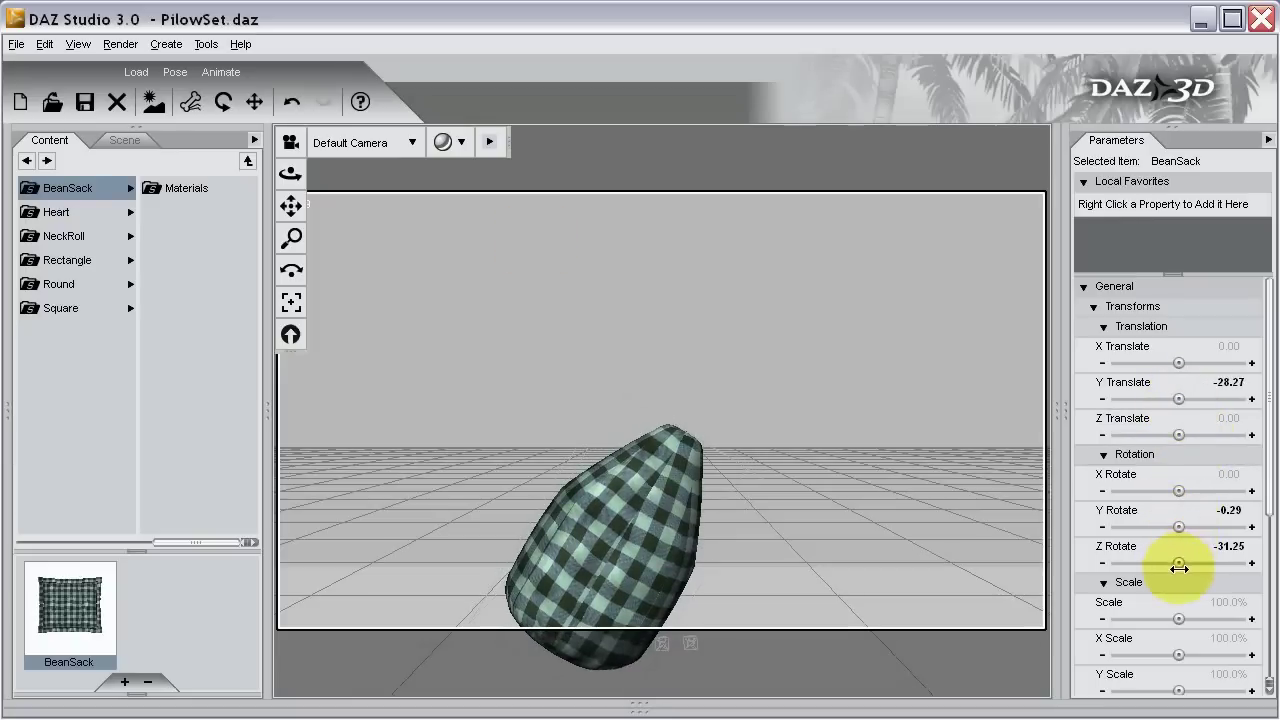
drag(535, 240, 535, 244)
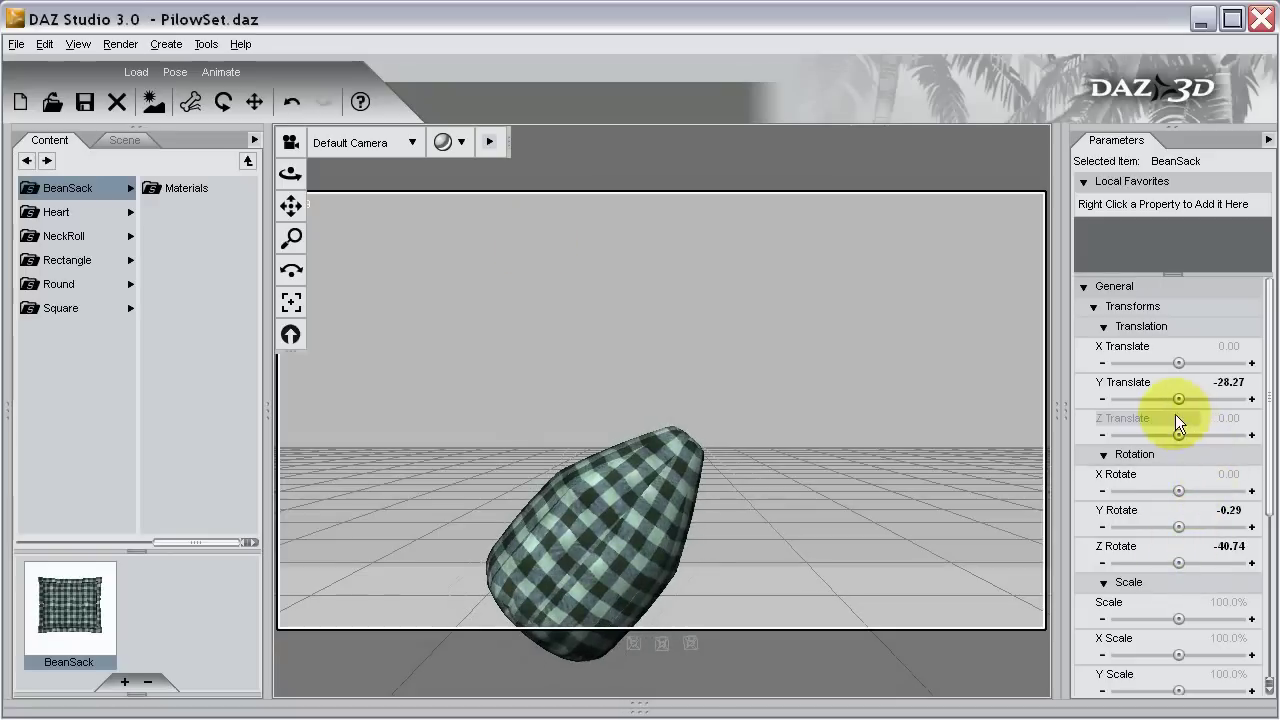
drag(1178, 398, 535, 240)
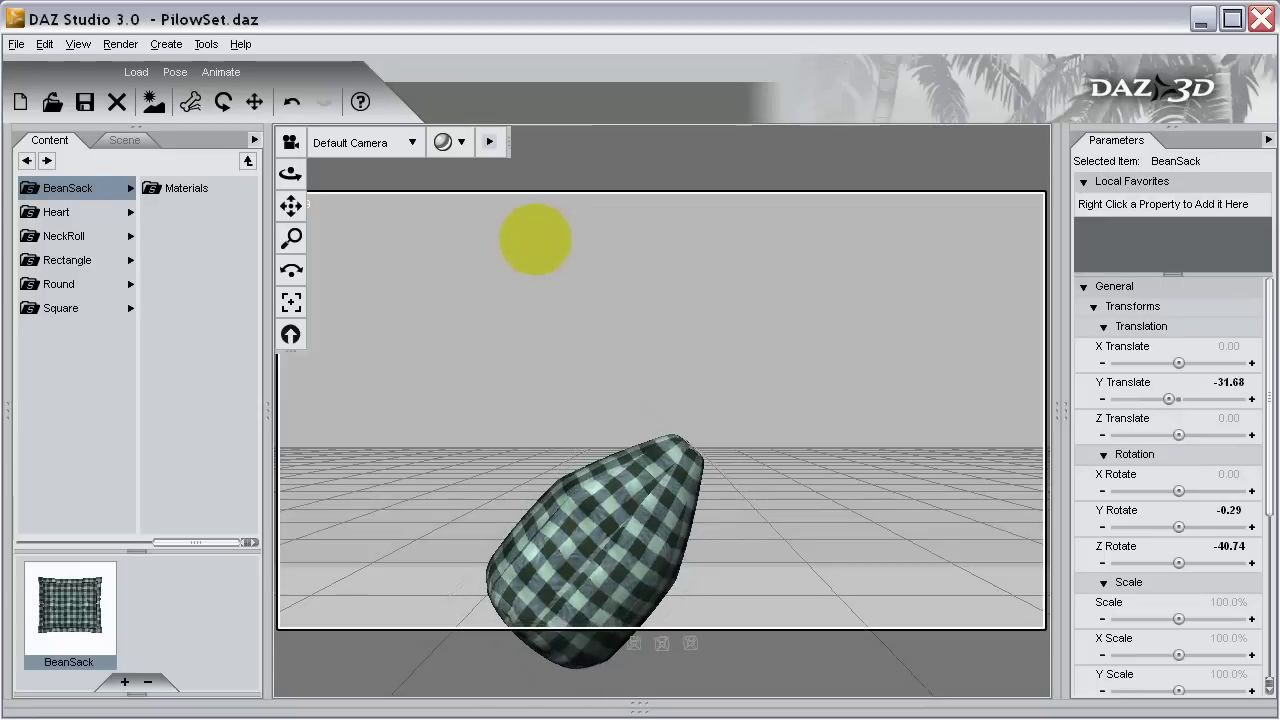
drag(535, 240, 1178, 398)
drag(291, 205, 537, 236)
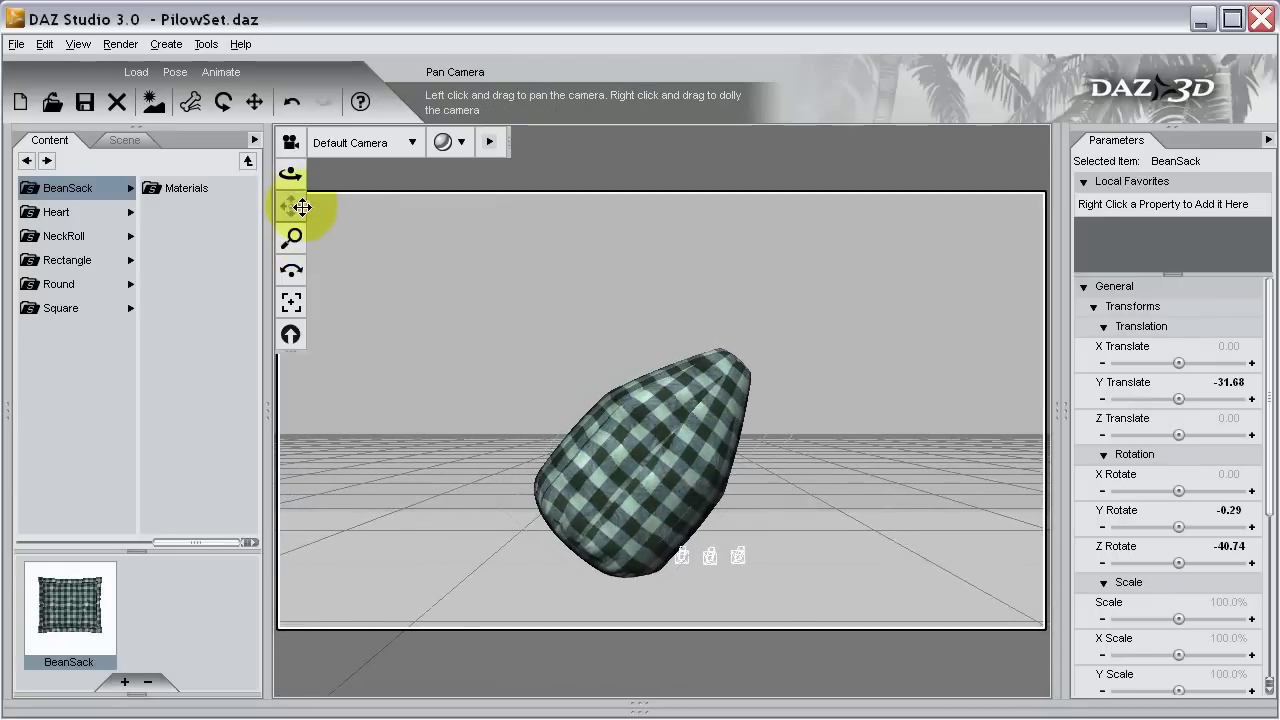
Orbit, zoom and pan the camera to frame the tipped bean sack from above.
click(291, 173)
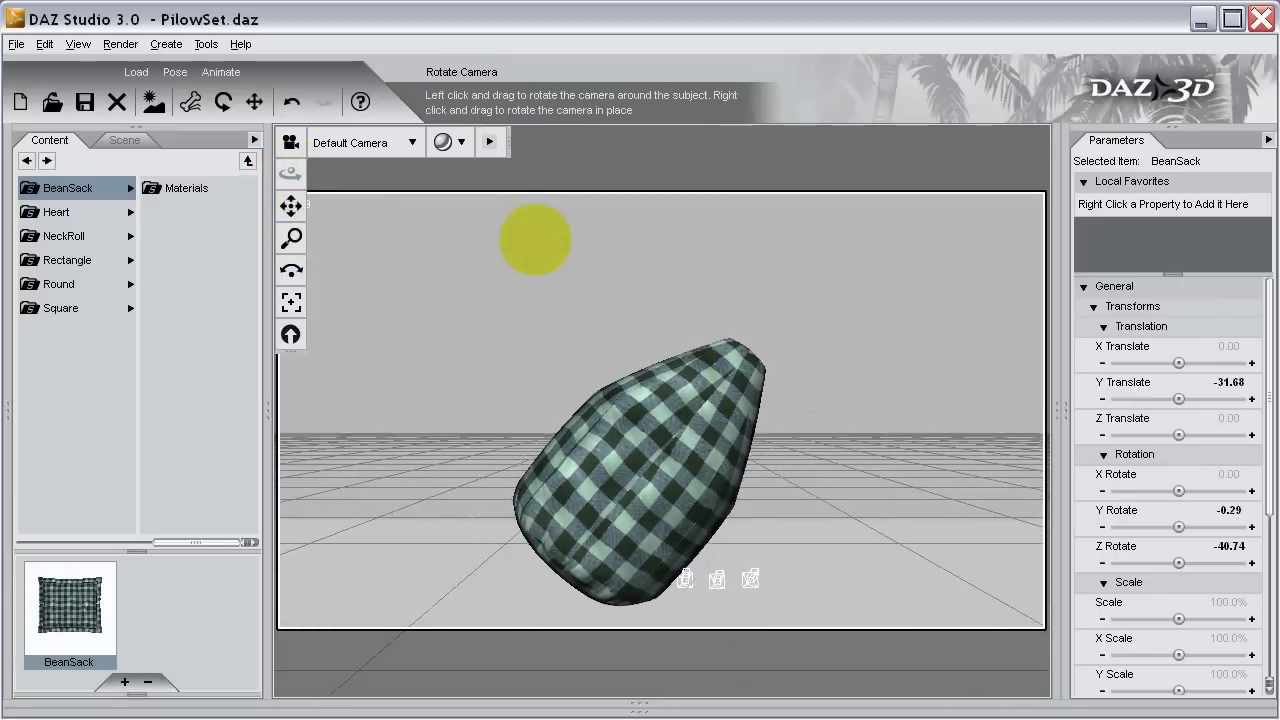
drag(537, 237, 536, 237)
click(291, 205)
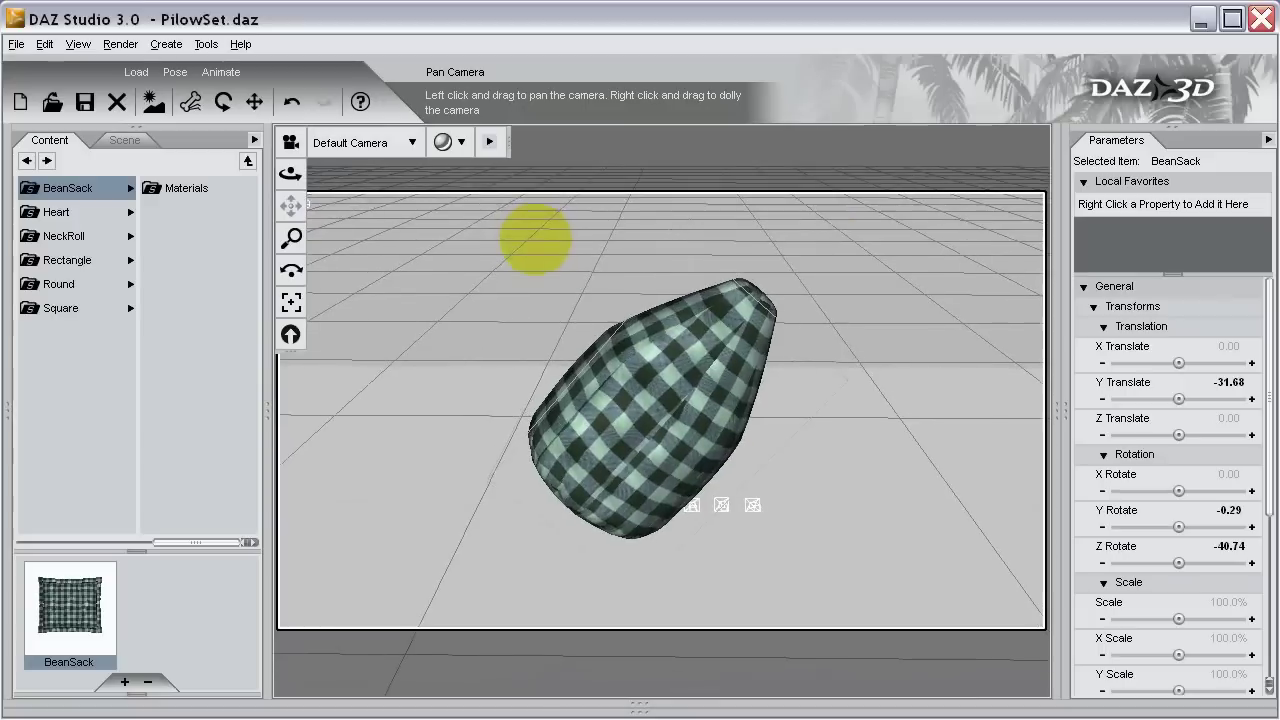
drag(301, 215, 299, 224)
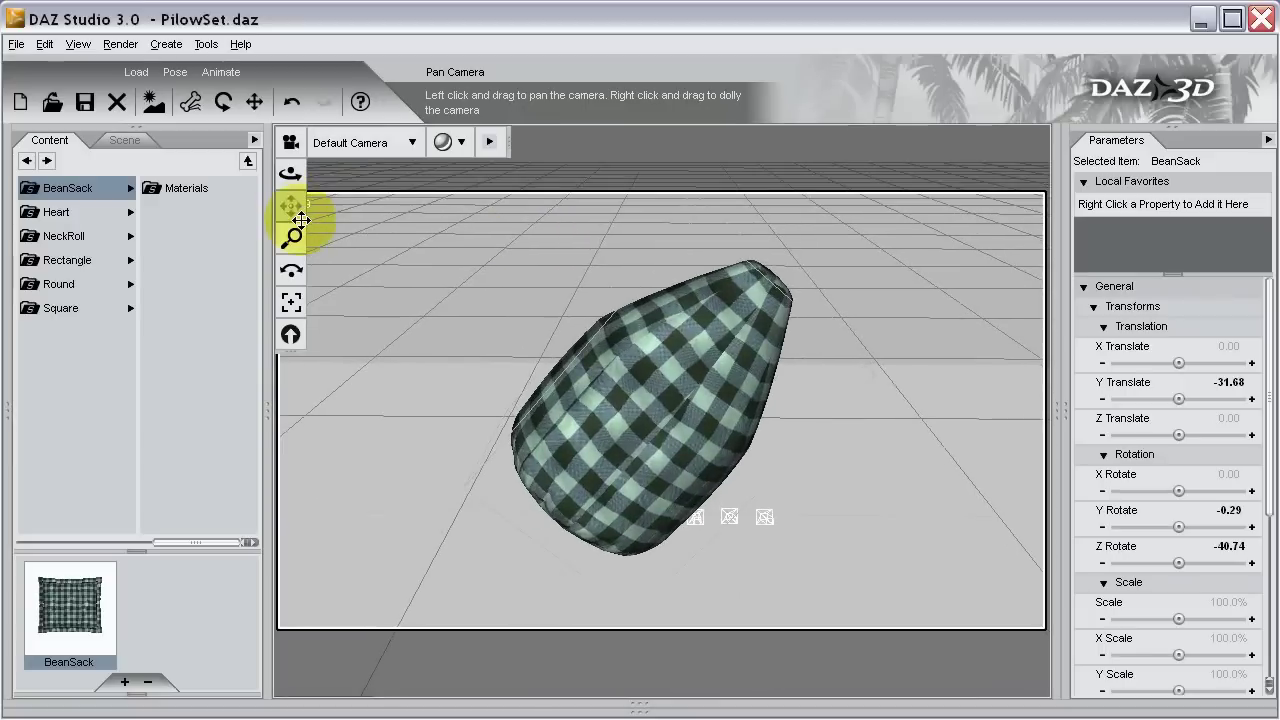
click(291, 205)
drag(543, 234, 545, 238)
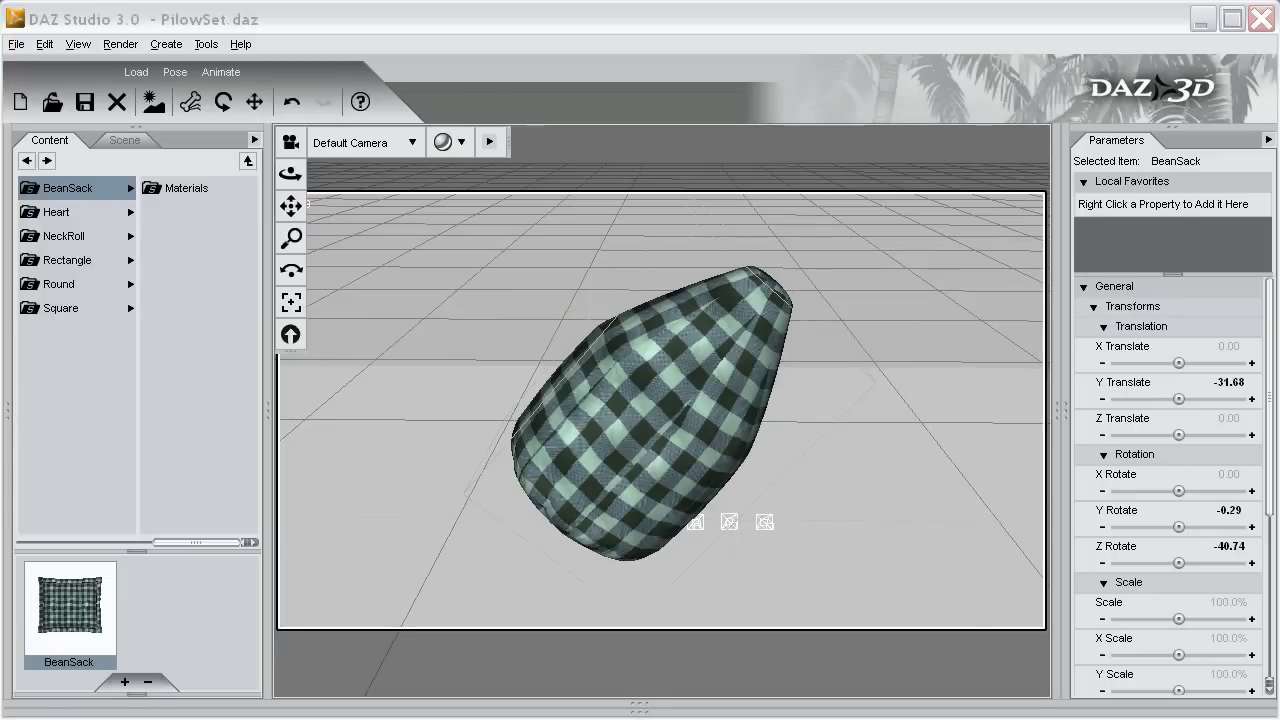
click(1065, 420)
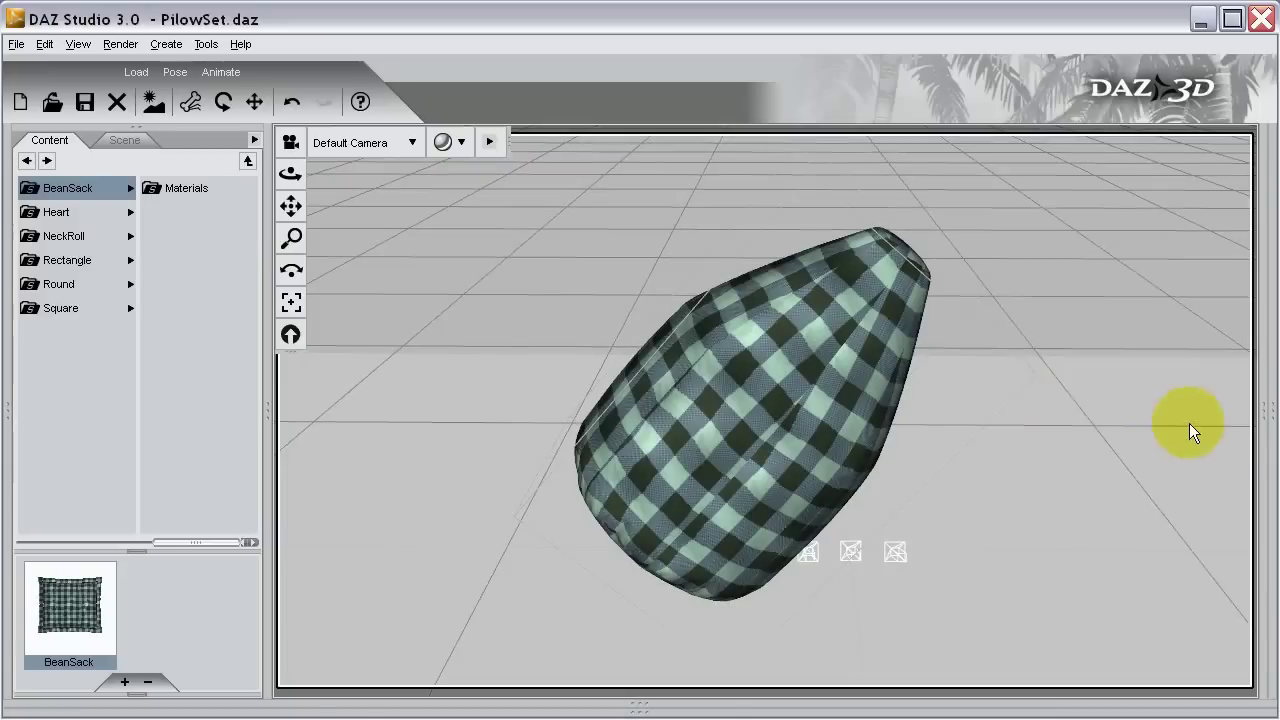
Enable Internal Pressure for the BeanSack cloth and check its 1.00 gravity setting.
click(1262, 418)
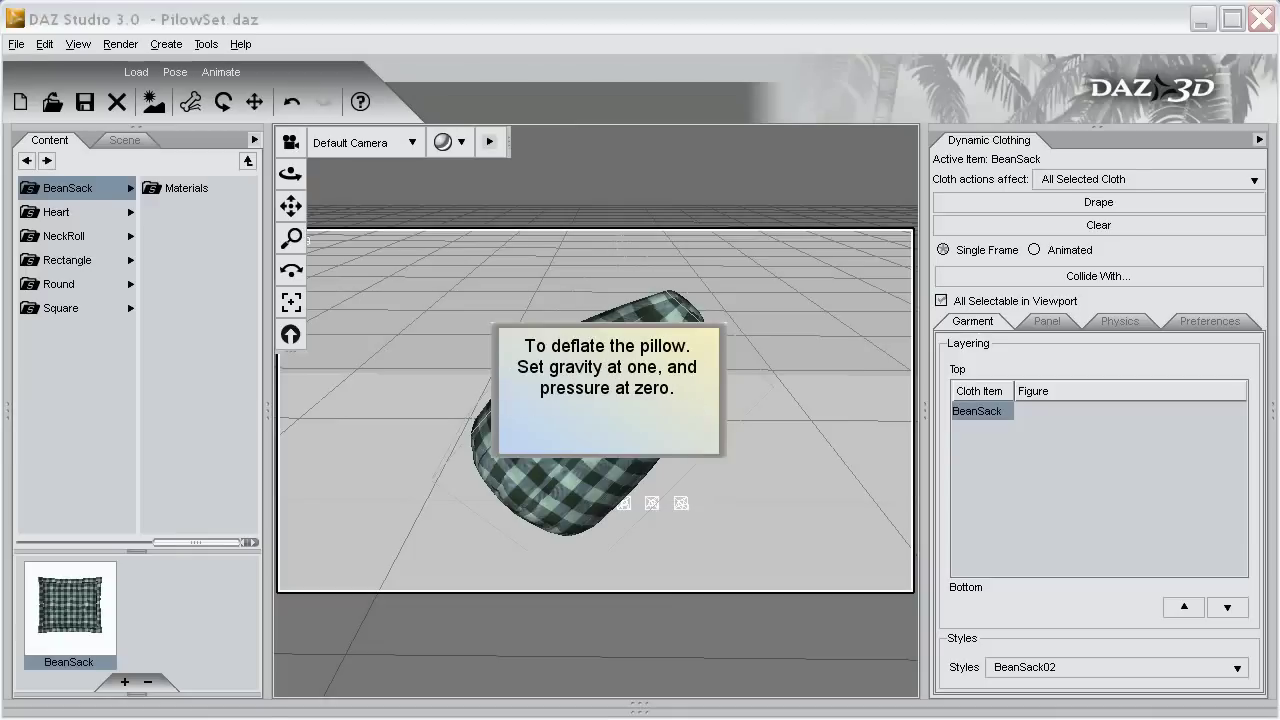
click(1209, 320)
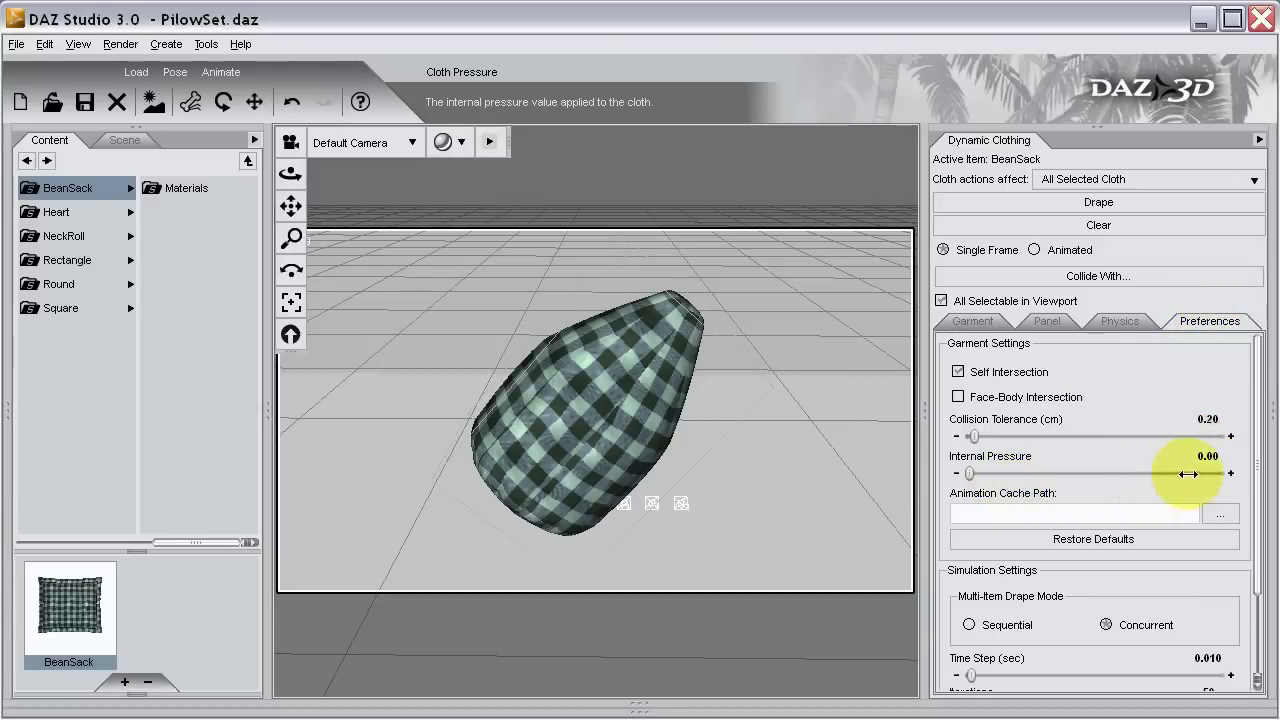
click(1210, 457)
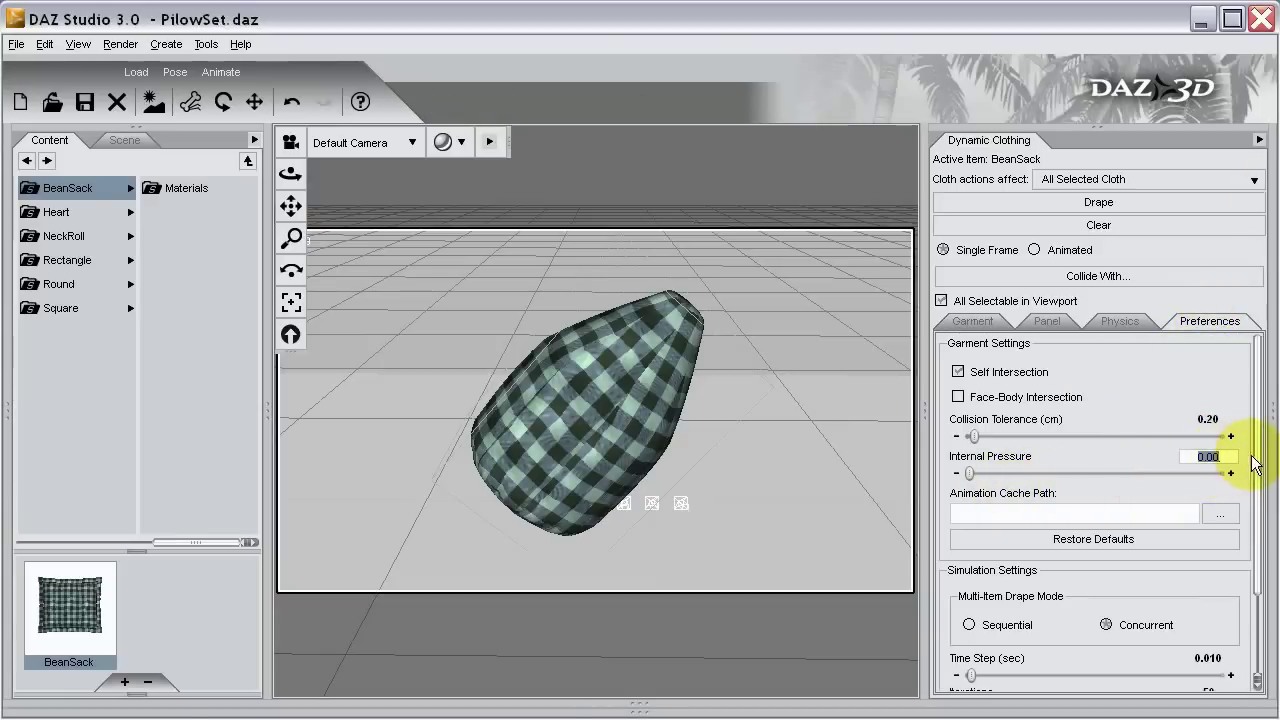
click(951, 476)
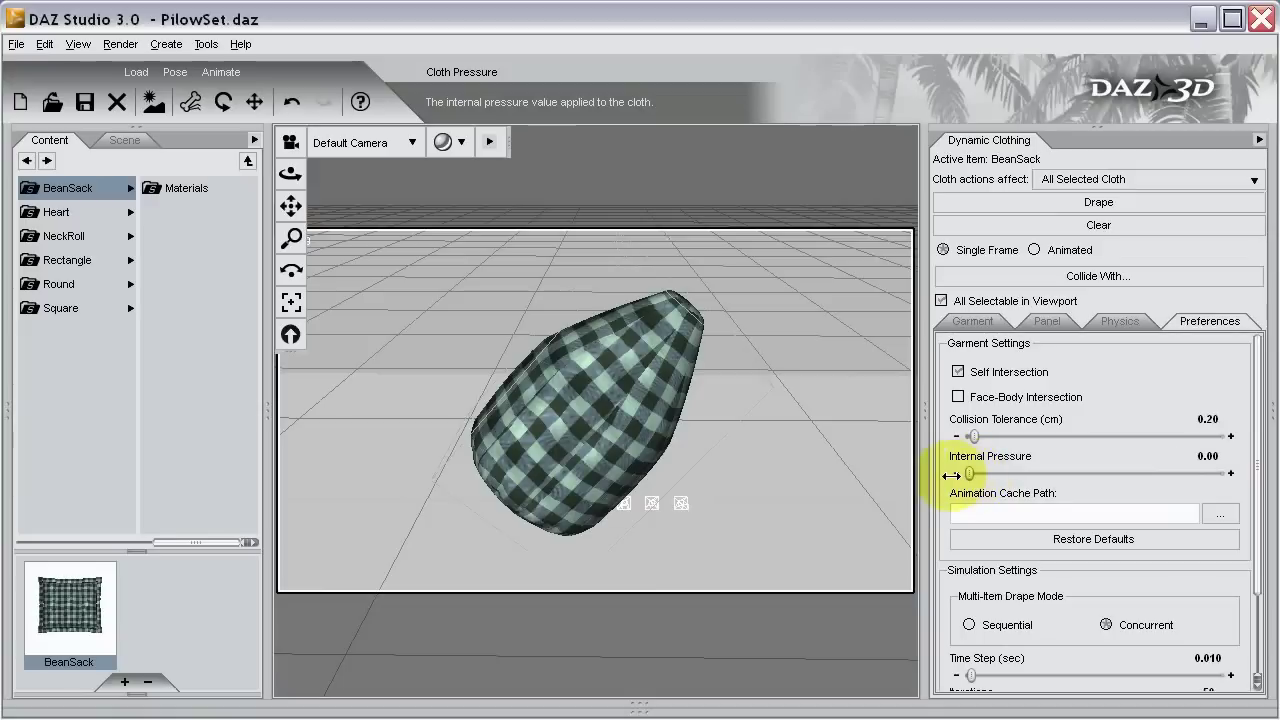
click(1131, 322)
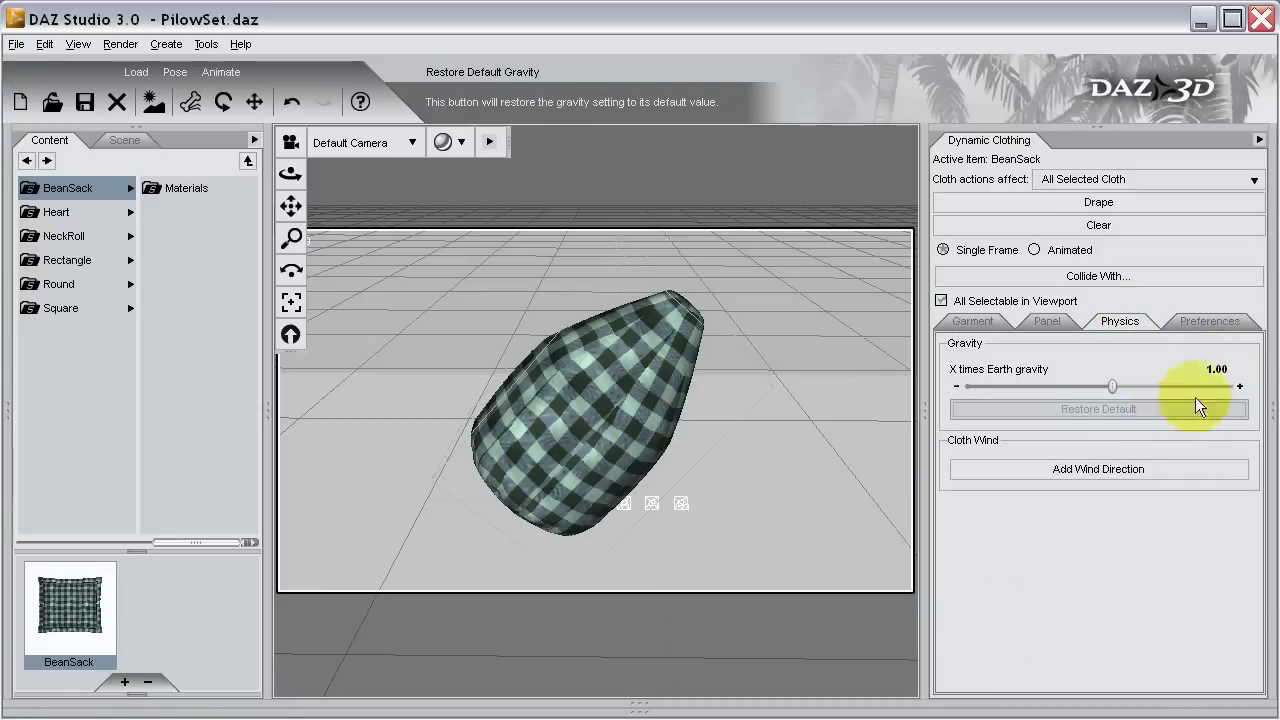
Drape-simulate the bean sack cloth, then show the Figures content folder.
click(1132, 203)
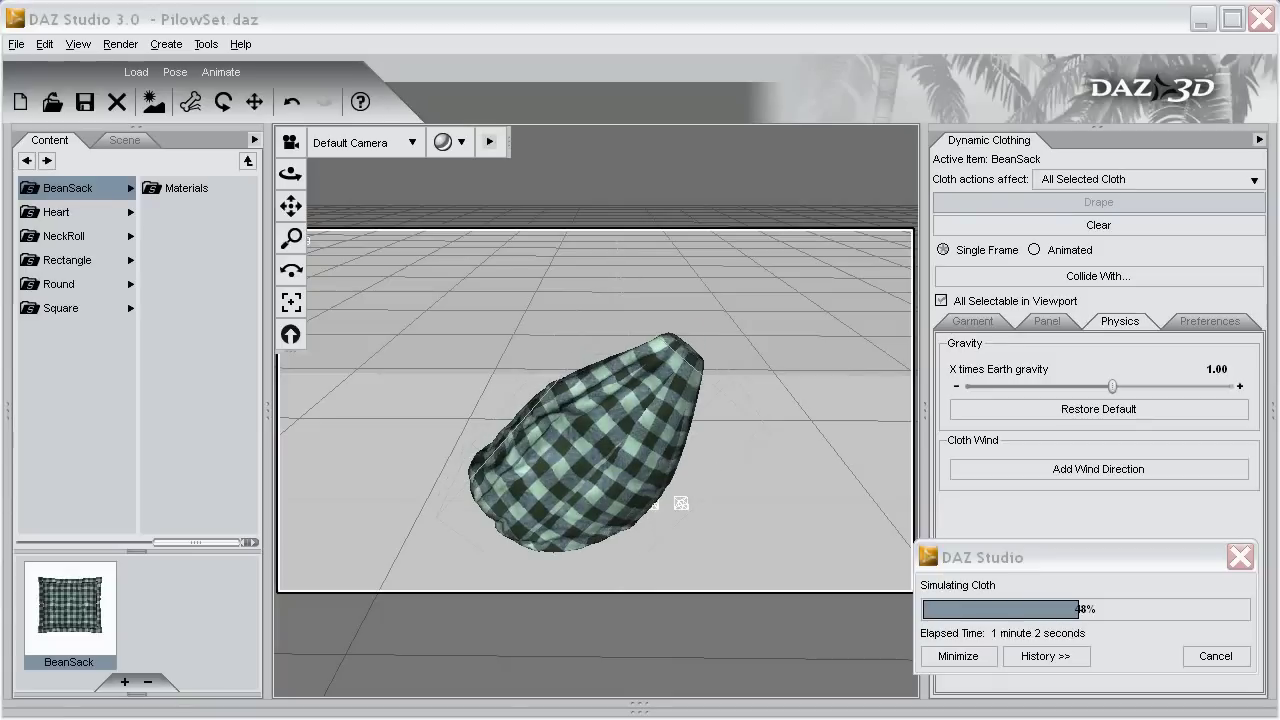
click(1217, 659)
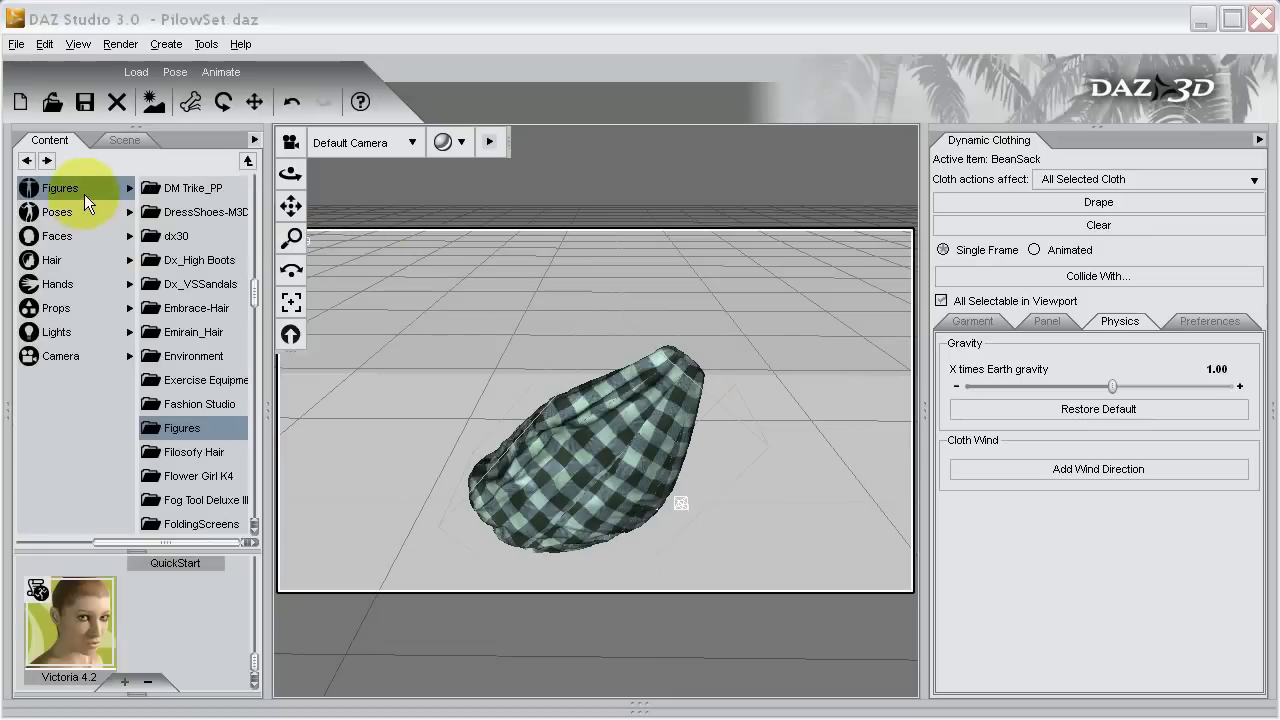
Load Victoria 4.2 into the scene, accepting the PowerLoader import options.
double_click(85, 620)
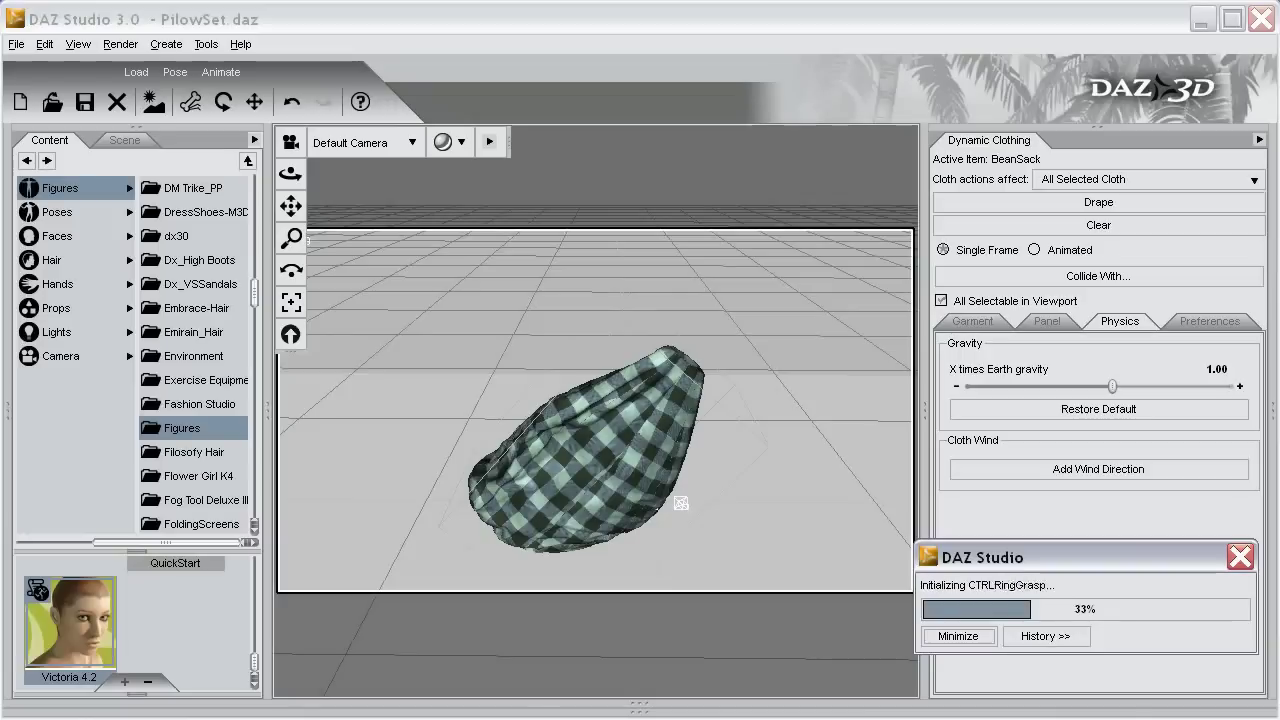
click(708, 487)
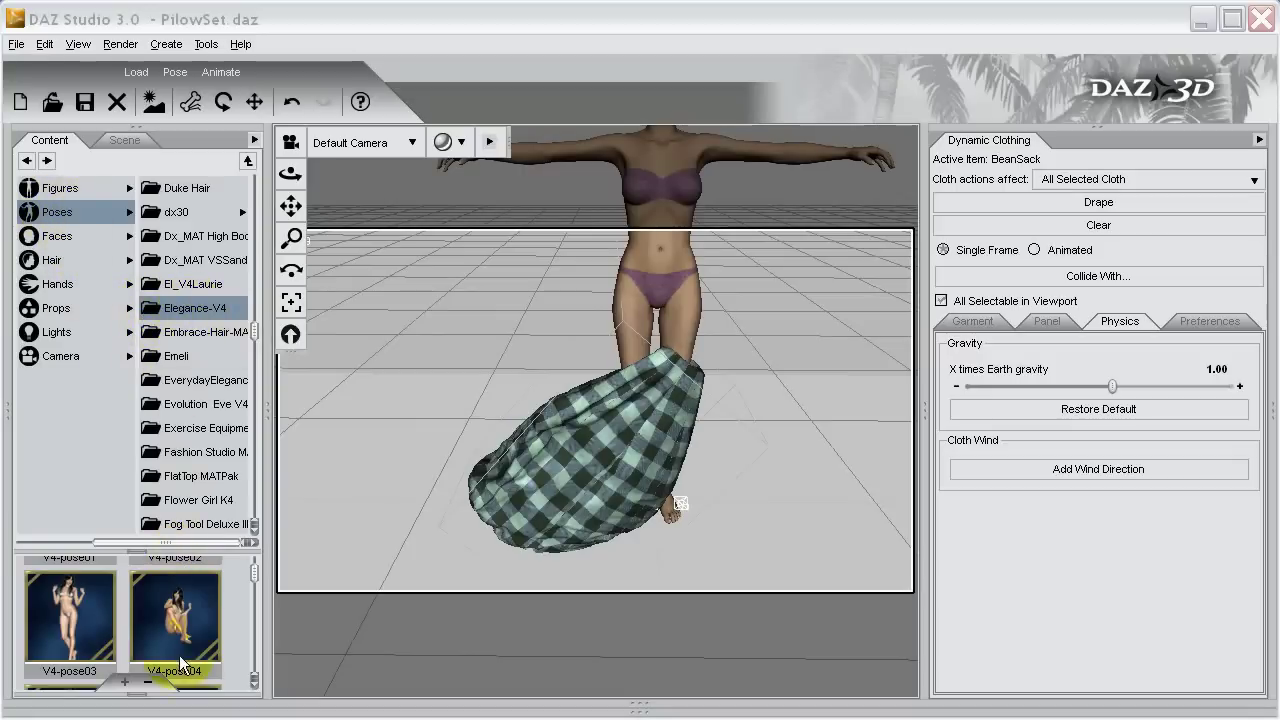
Apply the V4-pose04 seated pose to Victoria 4.2 with joint limits turned off.
click(668, 307)
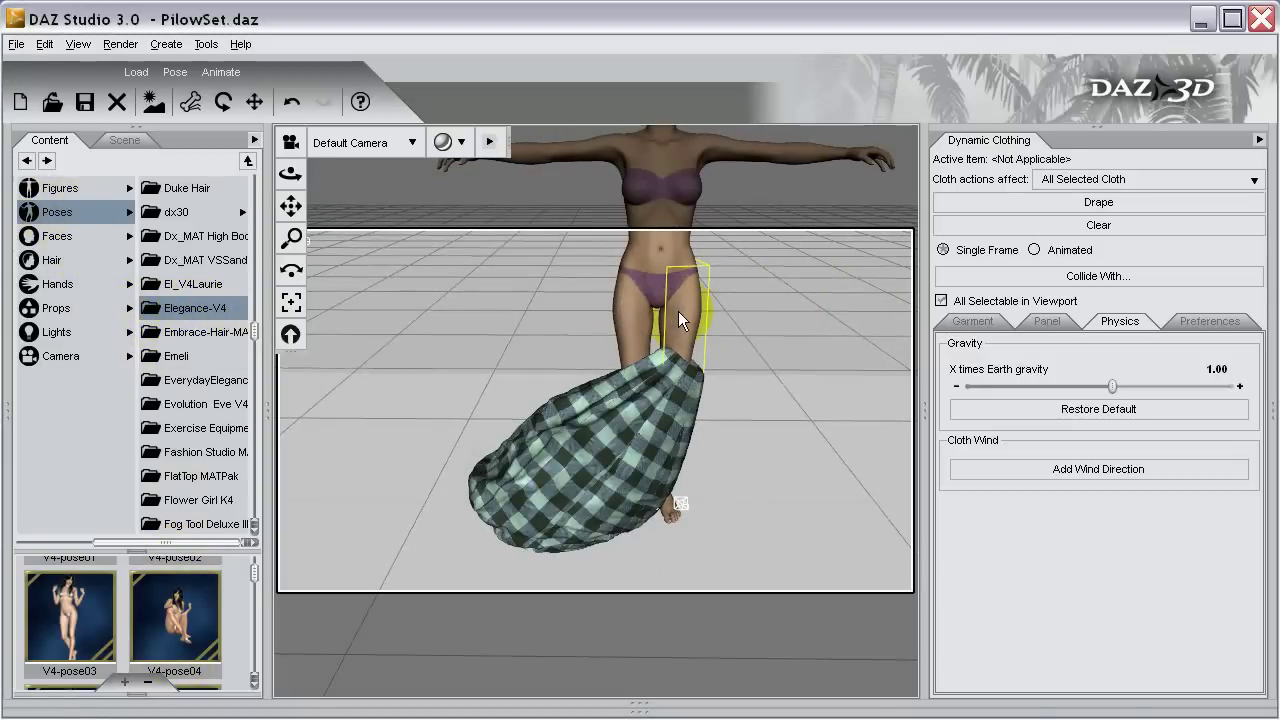
double_click(188, 622)
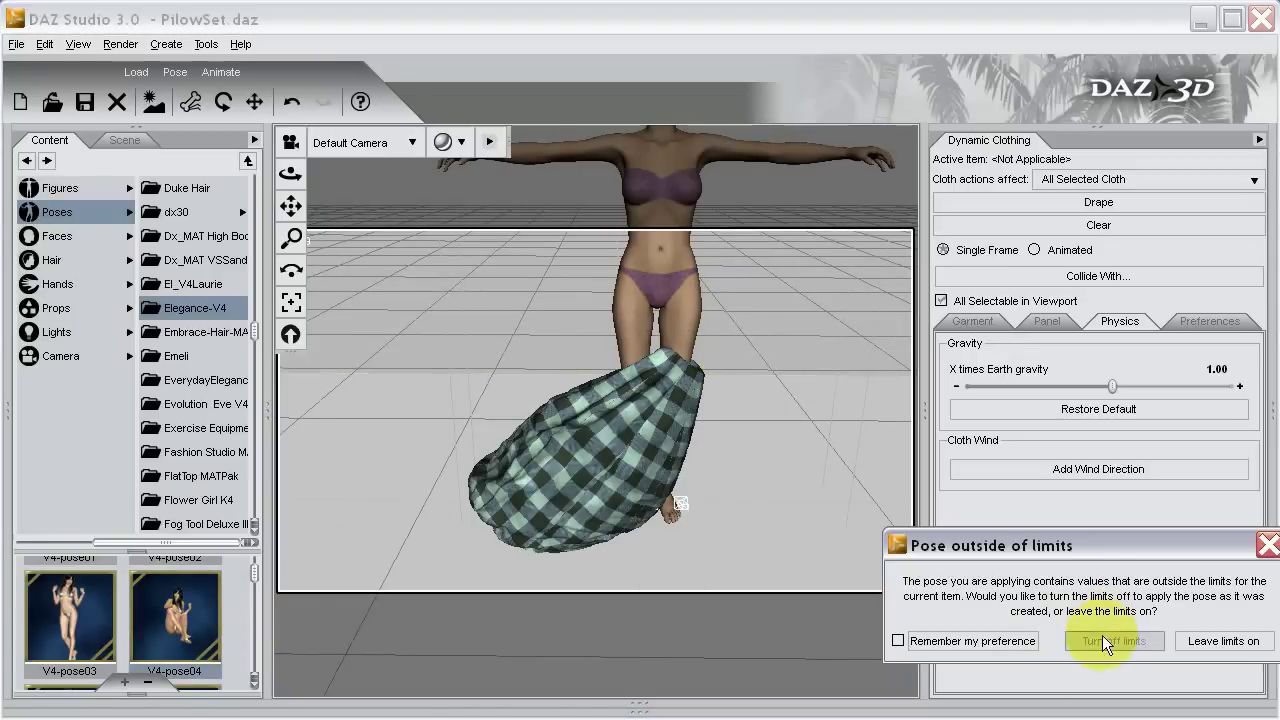
click(1102, 640)
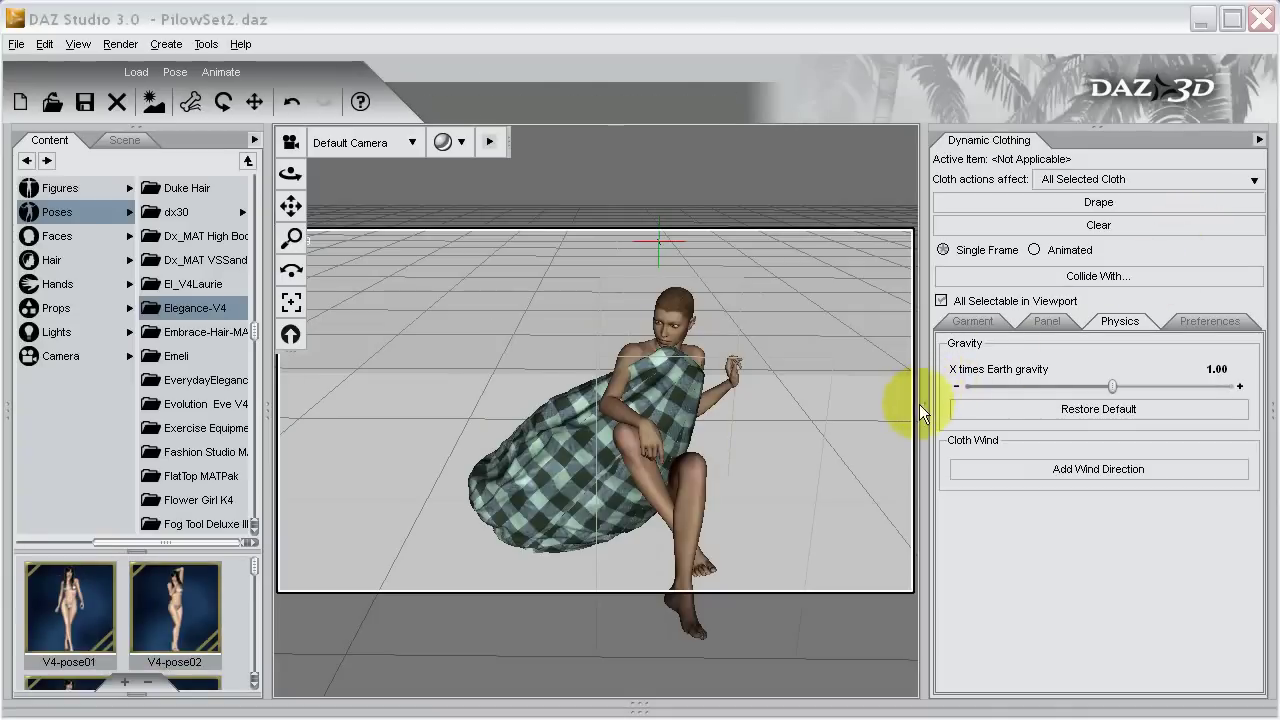
Select Victoria 4.2, turn her to Y Rotate -65.11 and move her up onto the bean bag.
click(926, 418)
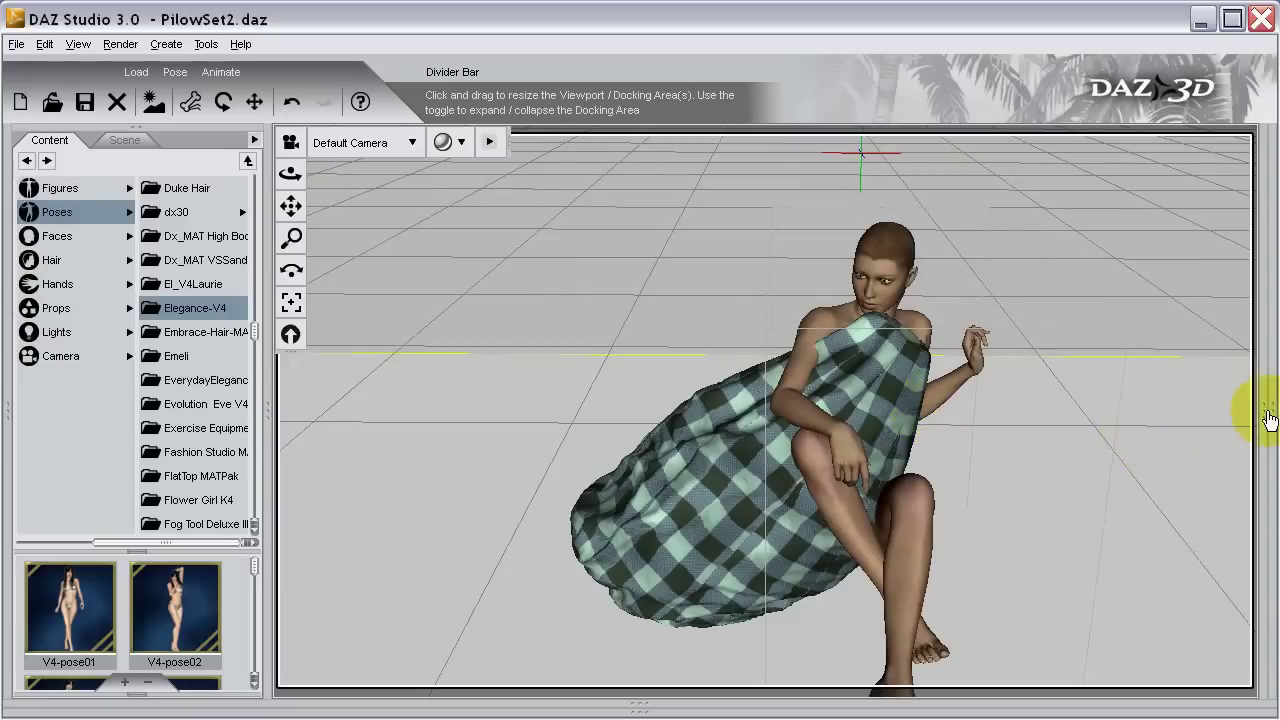
click(1273, 413)
click(776, 502)
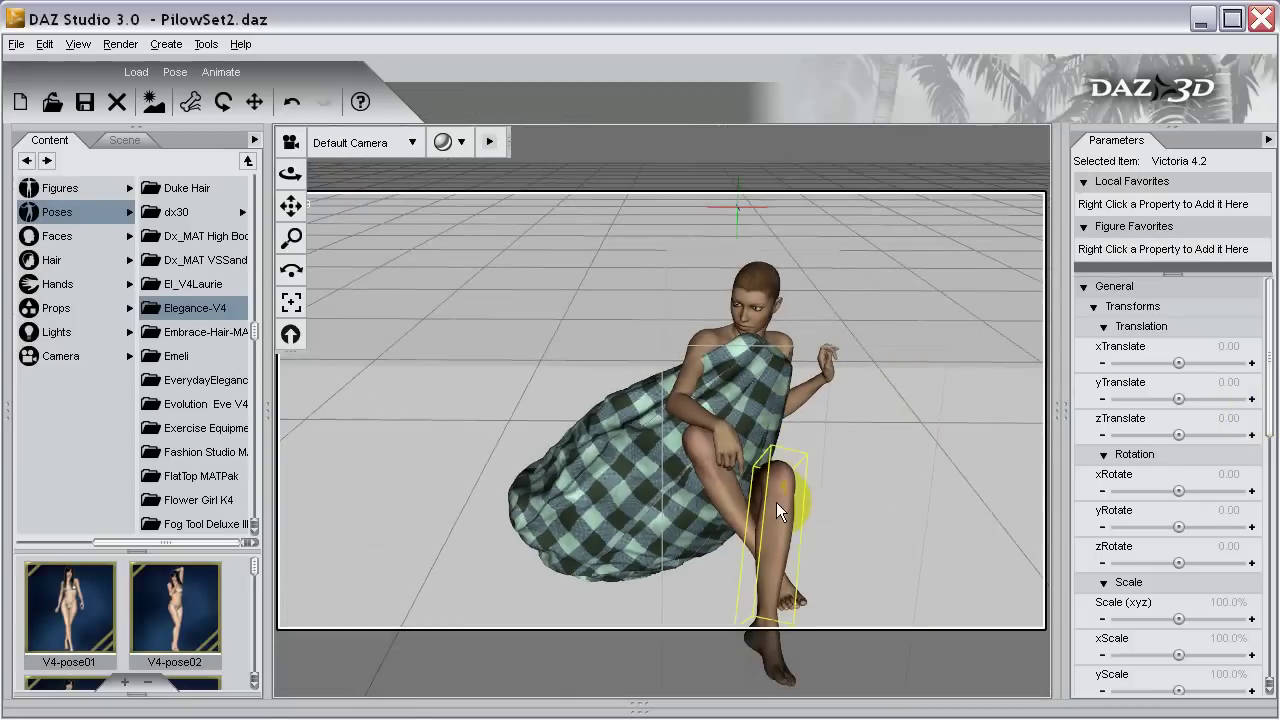
click(776, 502)
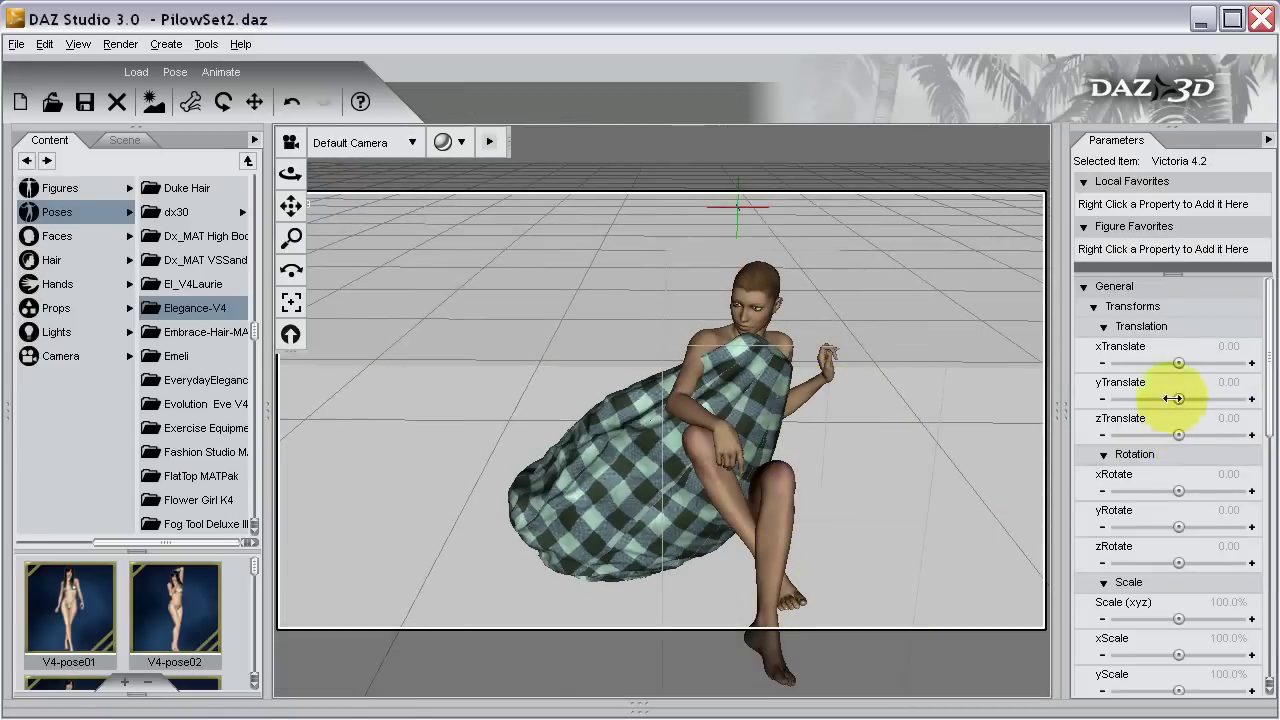
drag(1178, 526, 534, 237)
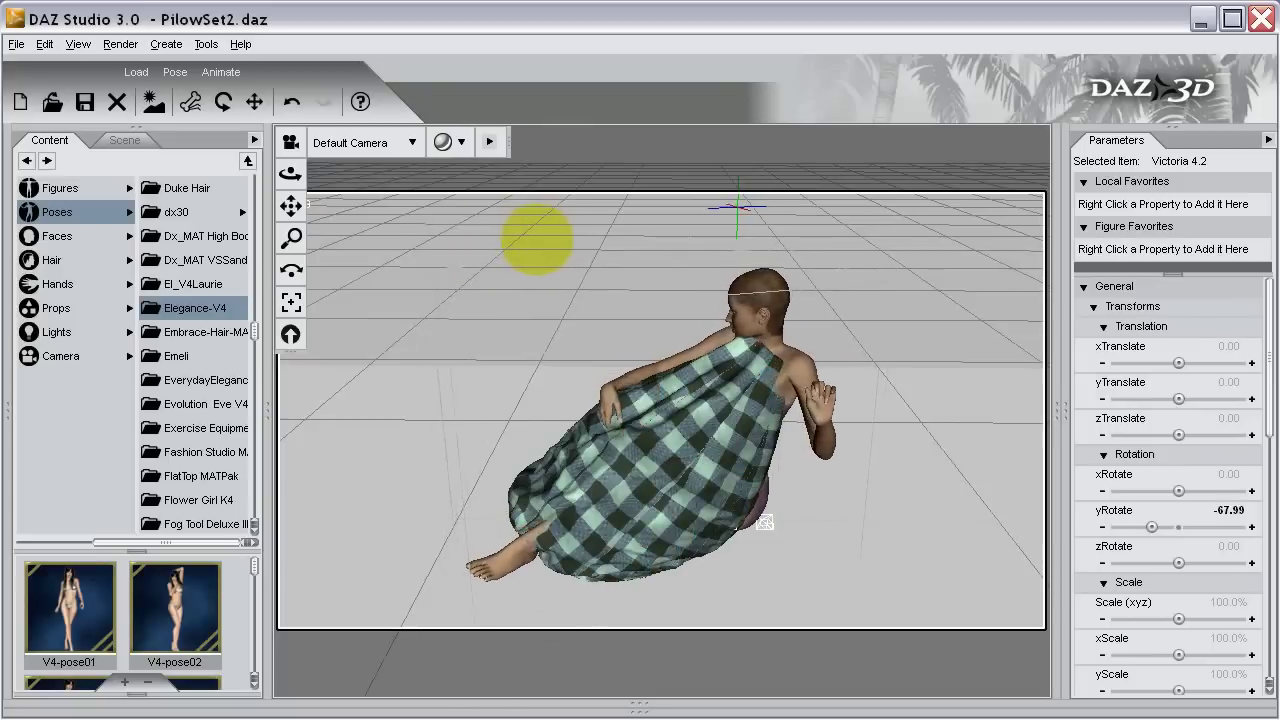
drag(528, 240, 1176, 526)
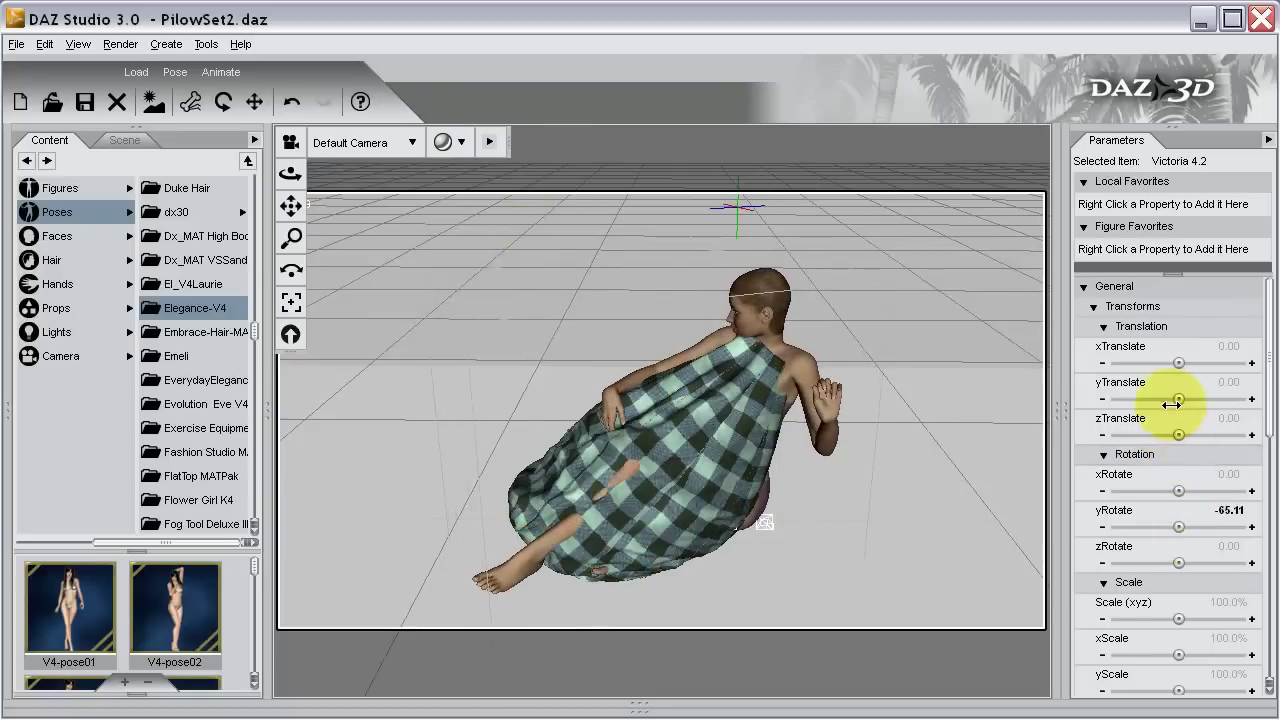
drag(1176, 400, 530, 238)
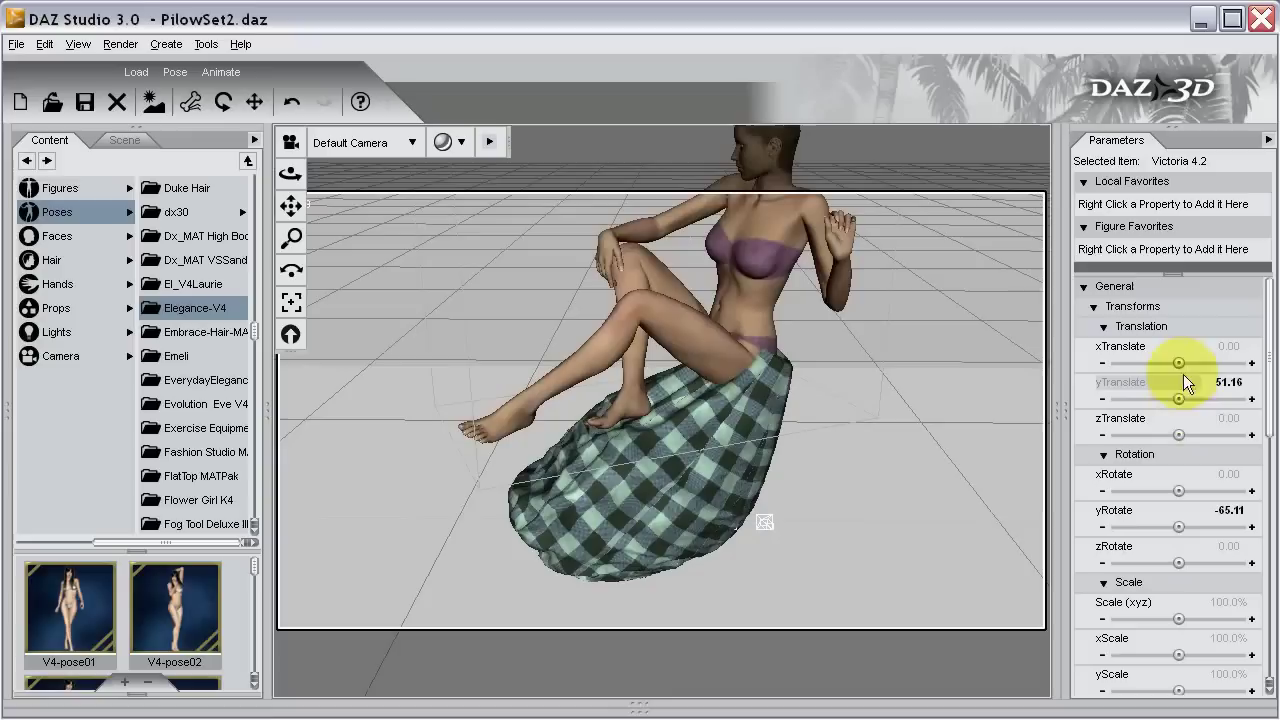
drag(1182, 362, 535, 235)
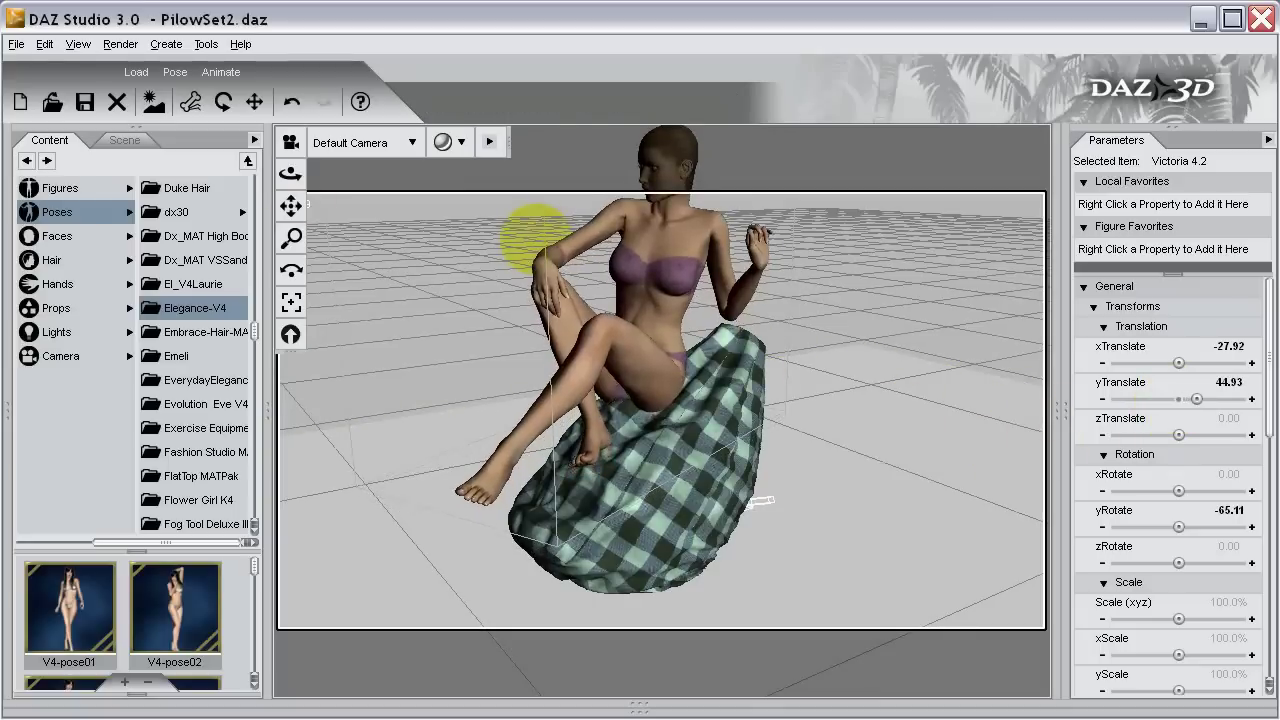
Fine-tune her position to X Translate -25.50, Z Translate 2.31 and Y Translate 46.98.
click(290, 173)
drag(531, 240, 543, 229)
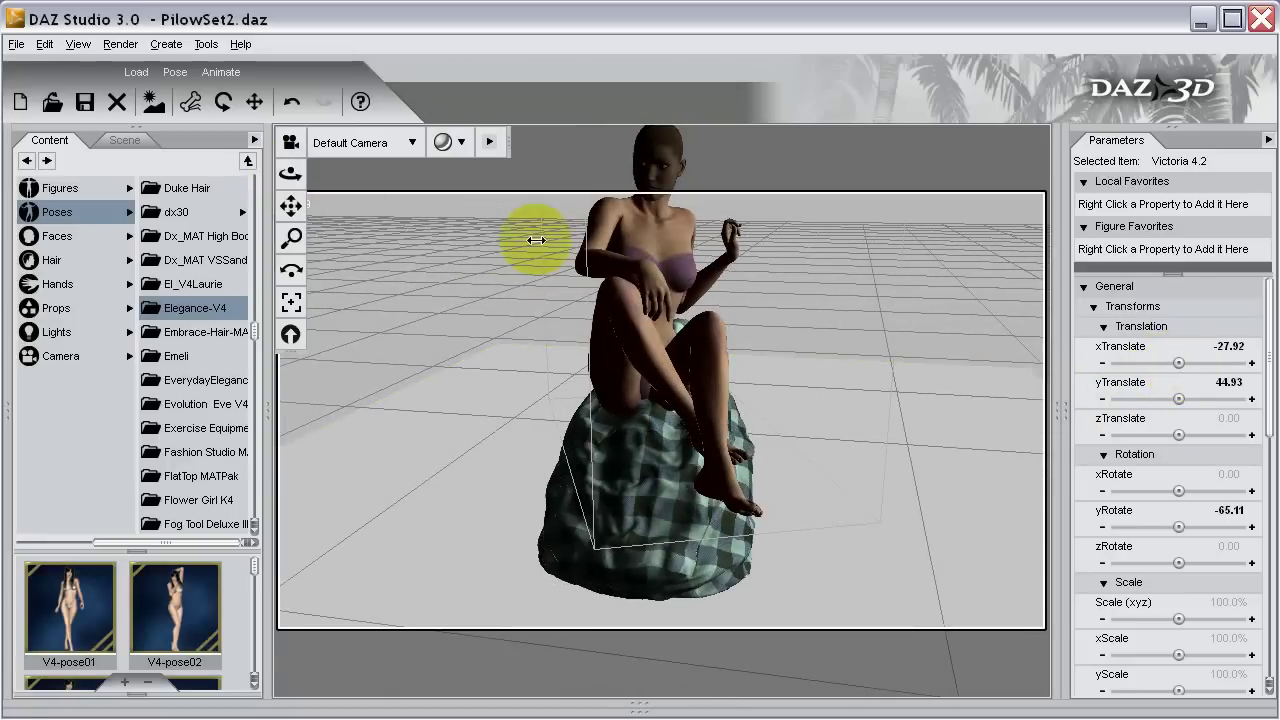
key(ctrl+z)
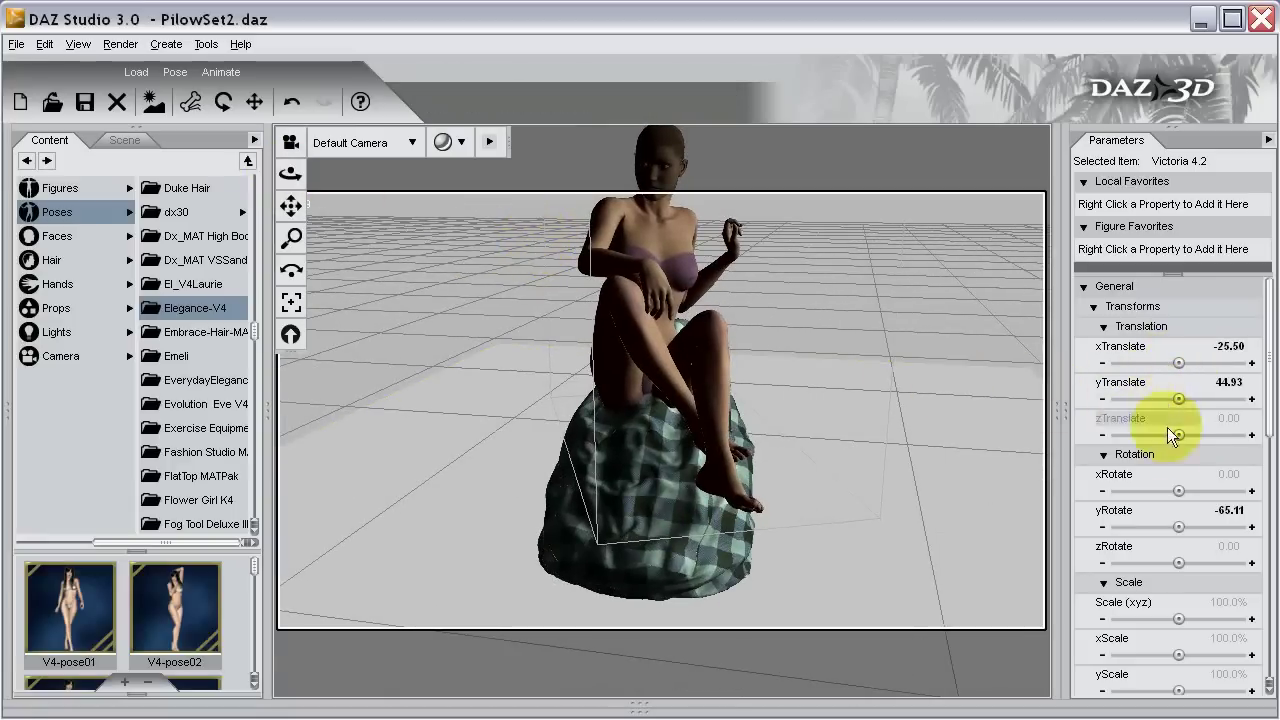
drag(543, 234, 536, 238)
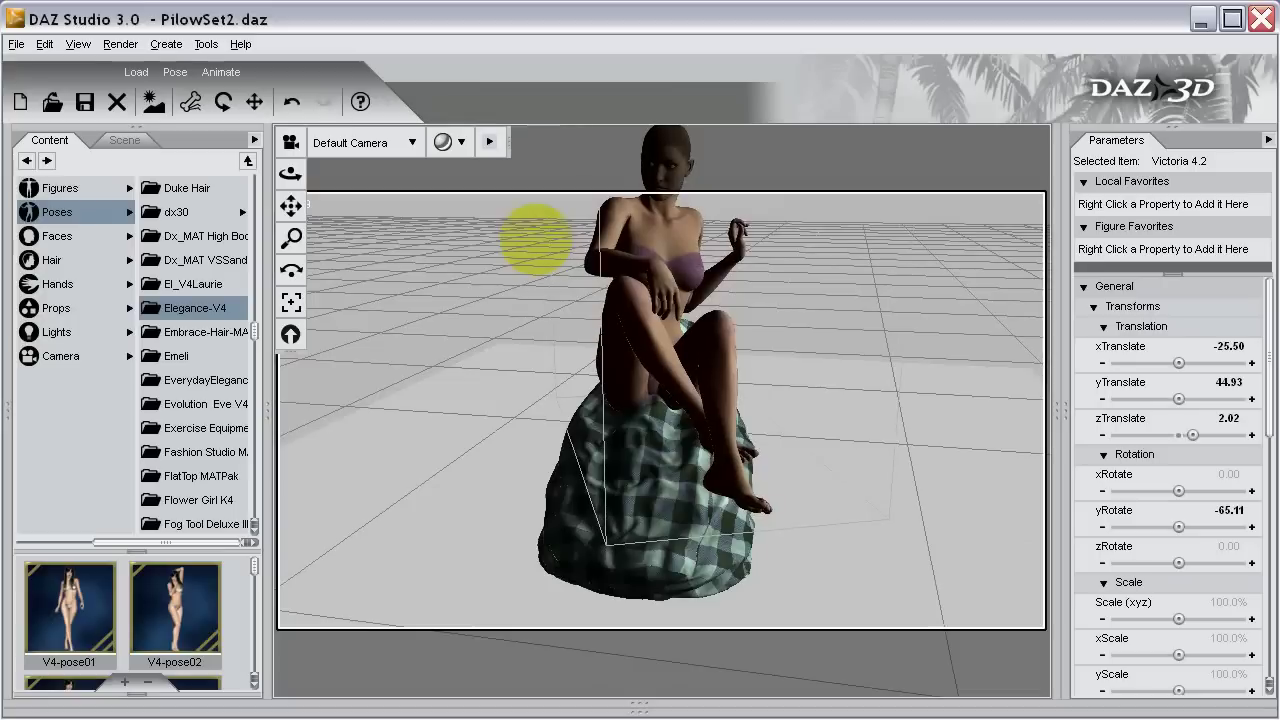
click(1179, 435)
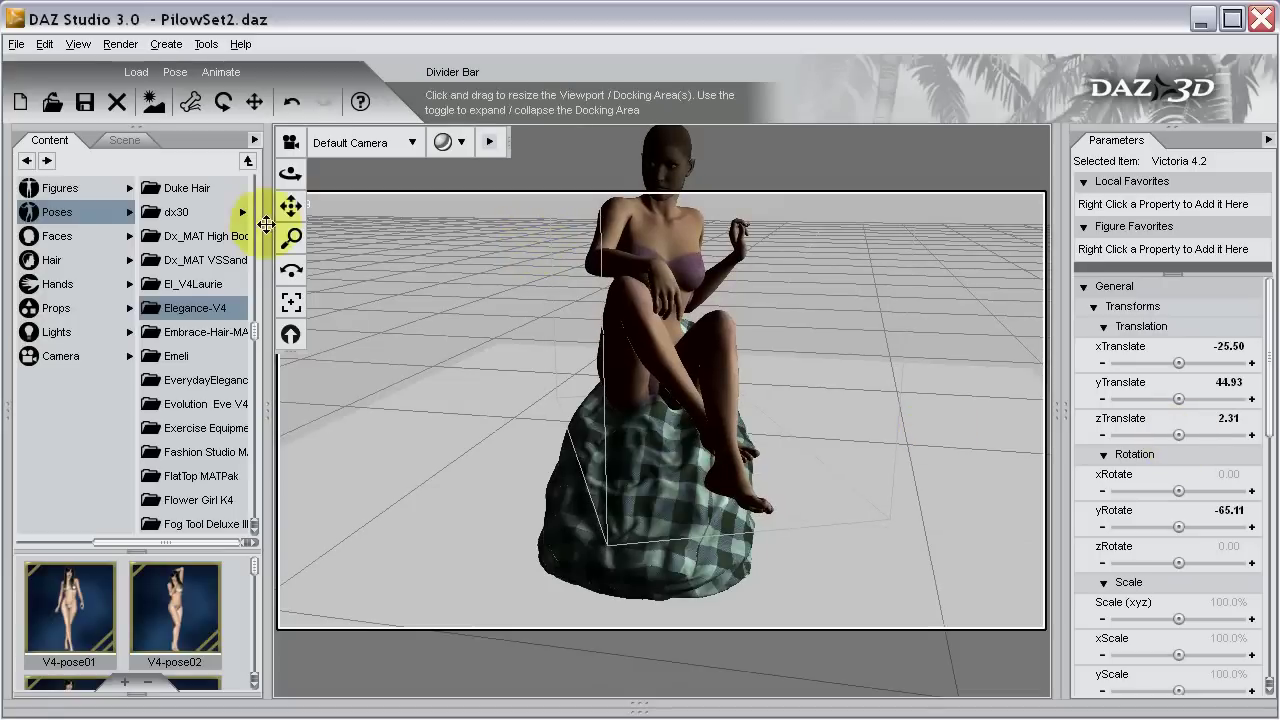
drag(291, 185, 535, 240)
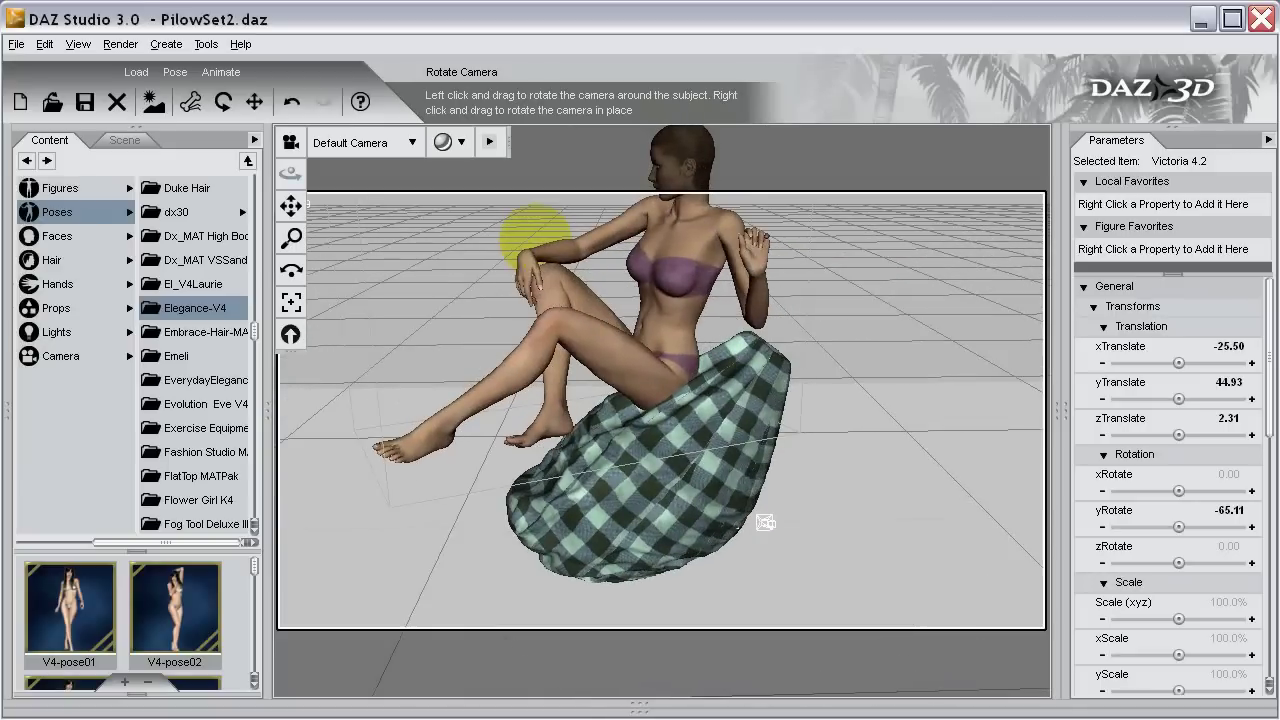
click(660, 378)
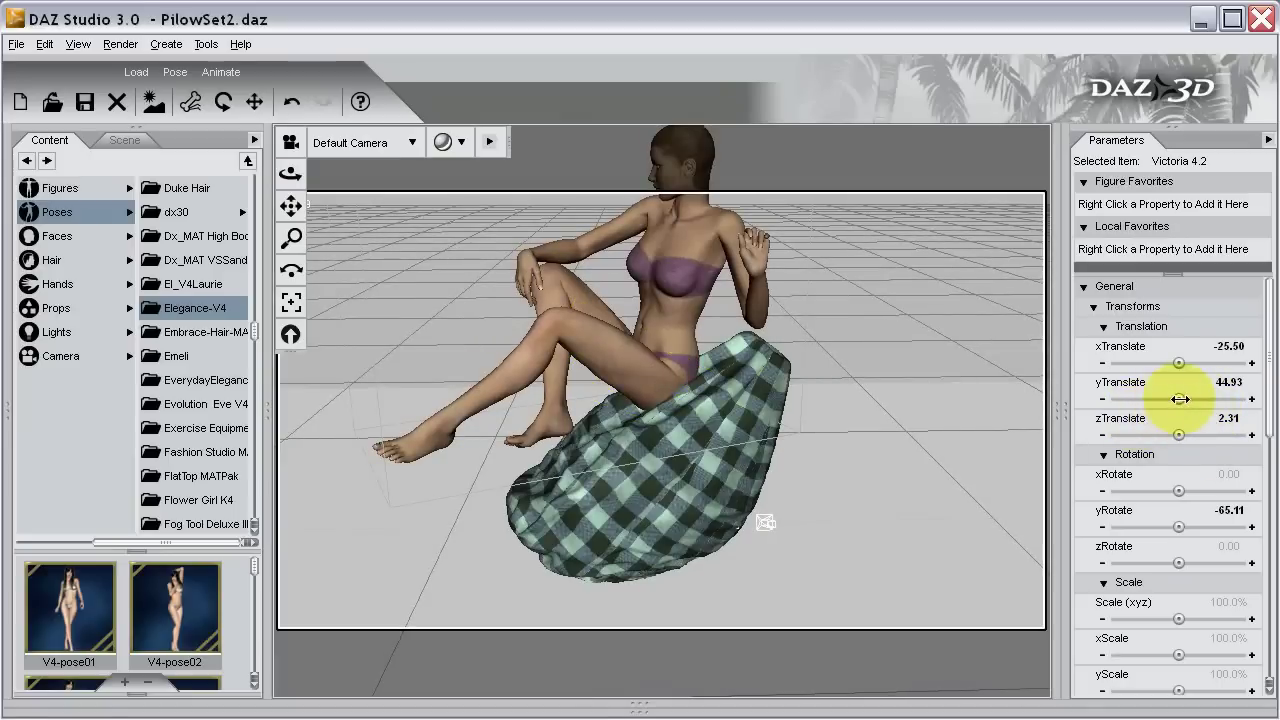
drag(1180, 399, 1166, 389)
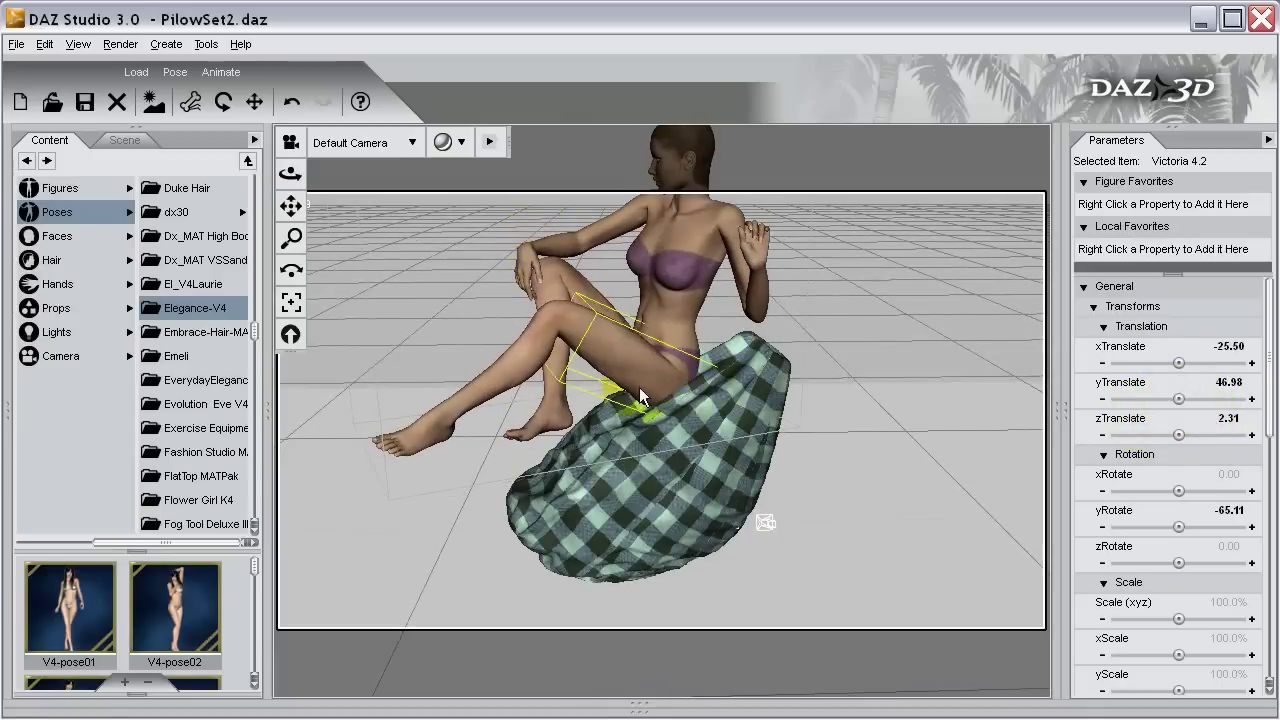
Ease Victoria's left thigh Bend to -86.18, then pan the view lower.
click(627, 348)
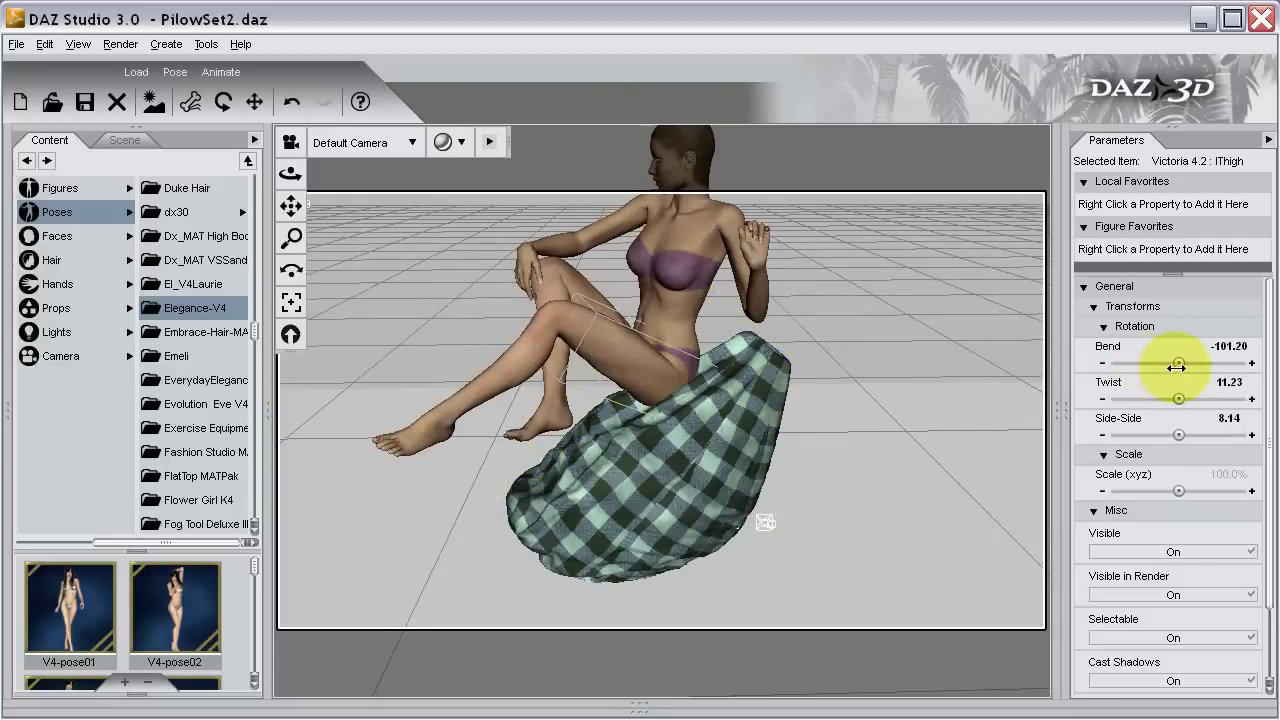
drag(1180, 365, 523, 234)
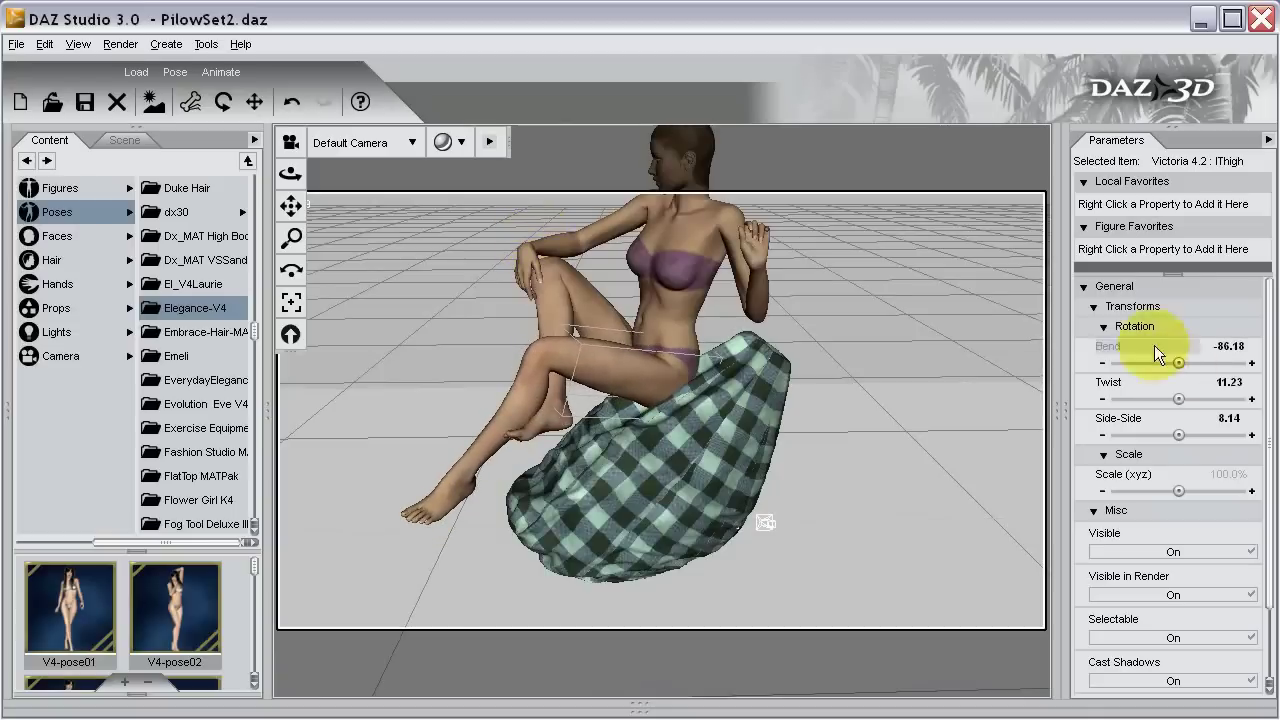
click(831, 281)
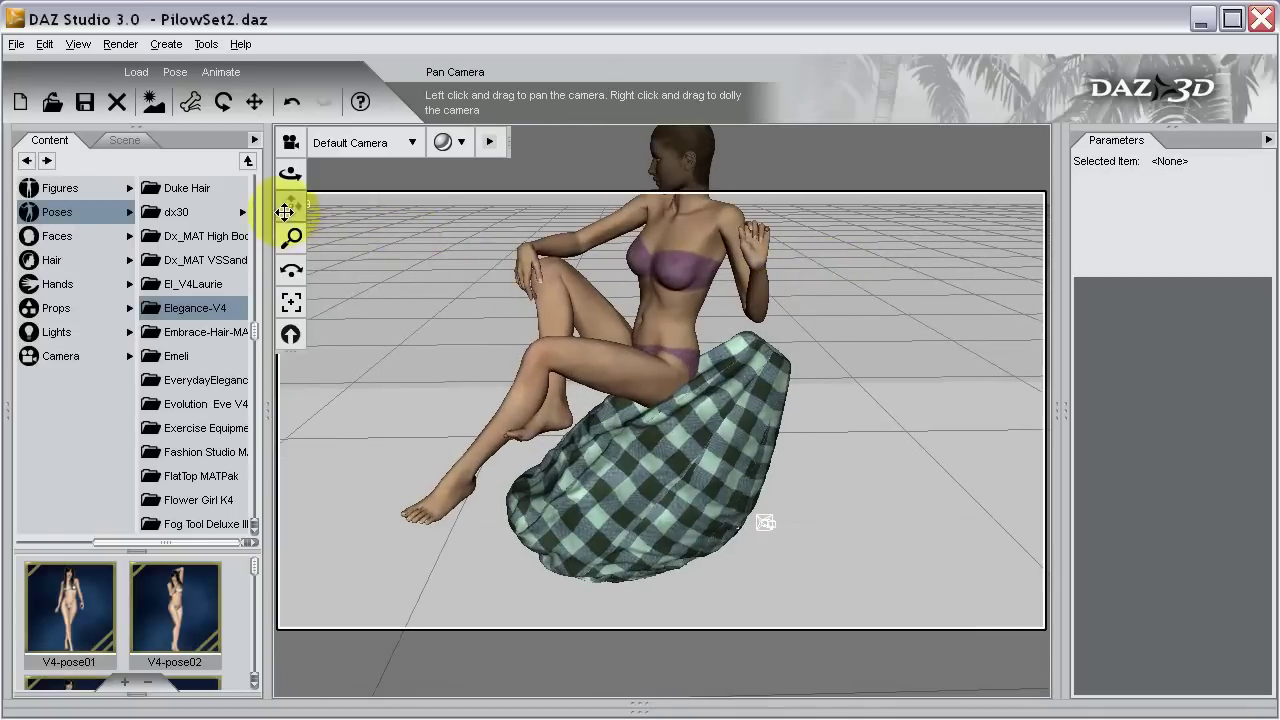
click(291, 205)
drag(528, 237, 535, 240)
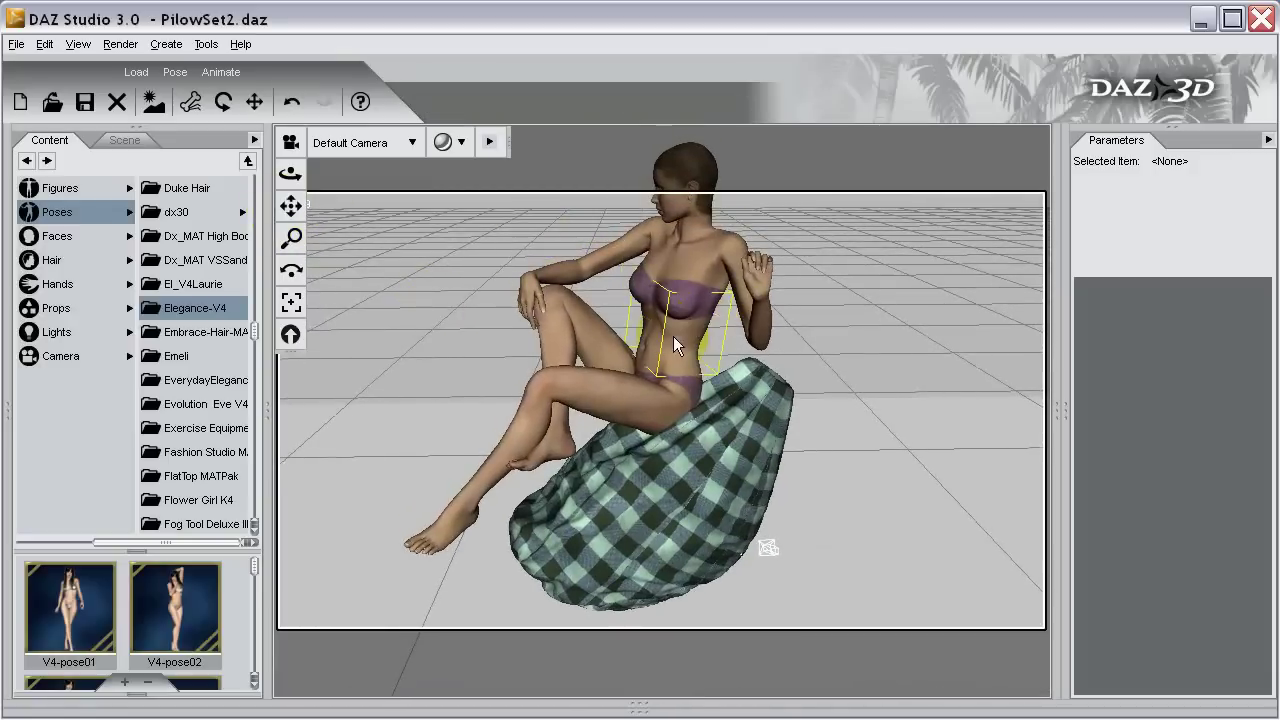
Select Victoria 4.2 and set her xRotate to 0.
click(674, 342)
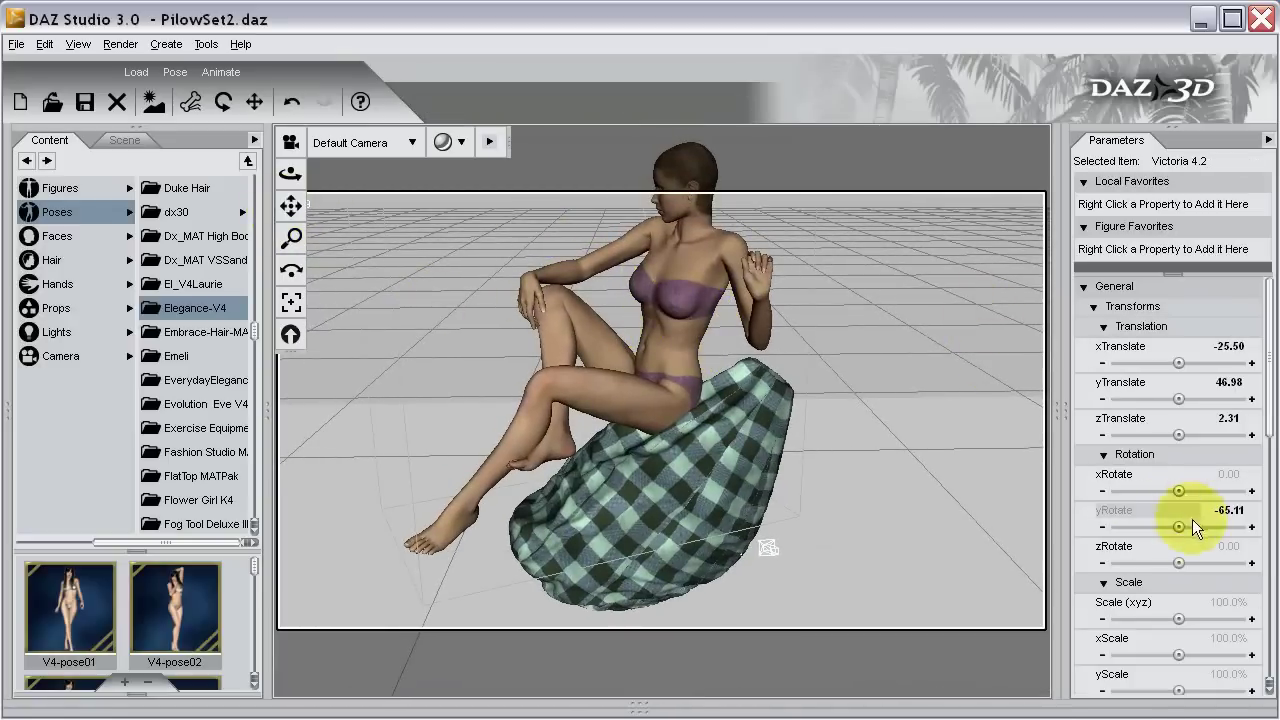
drag(543, 232, 543, 234)
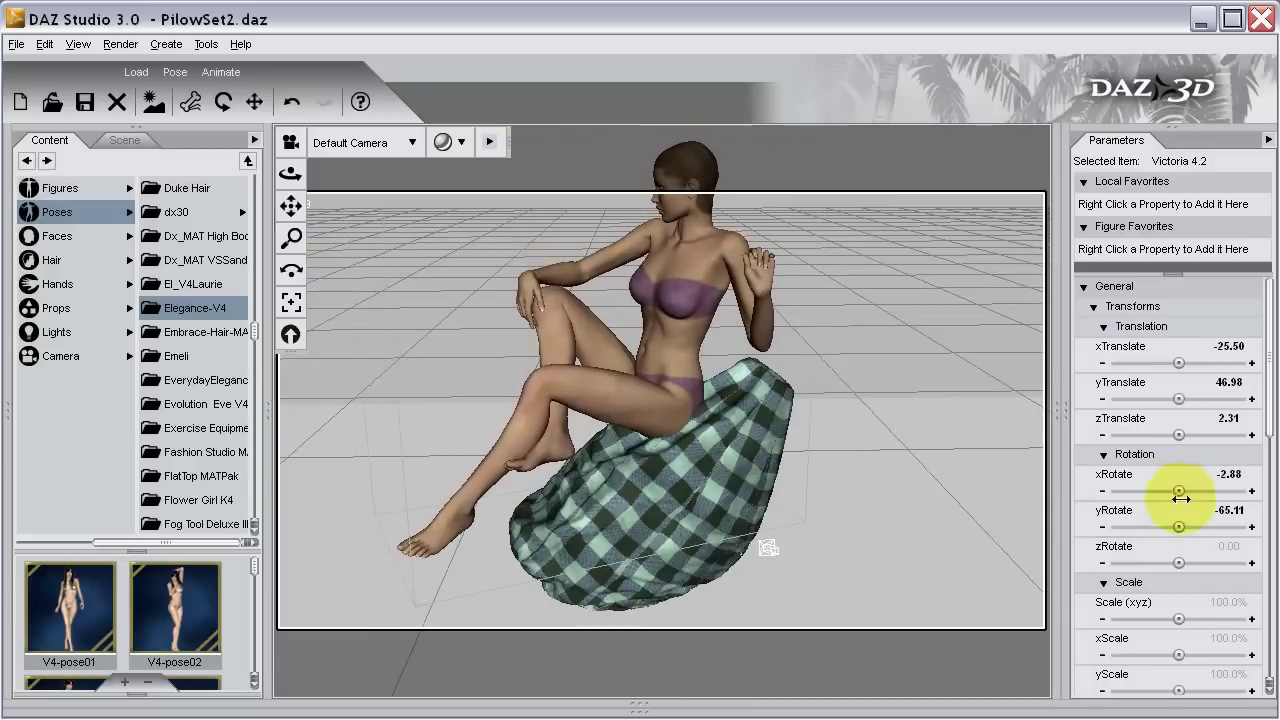
click(1250, 476)
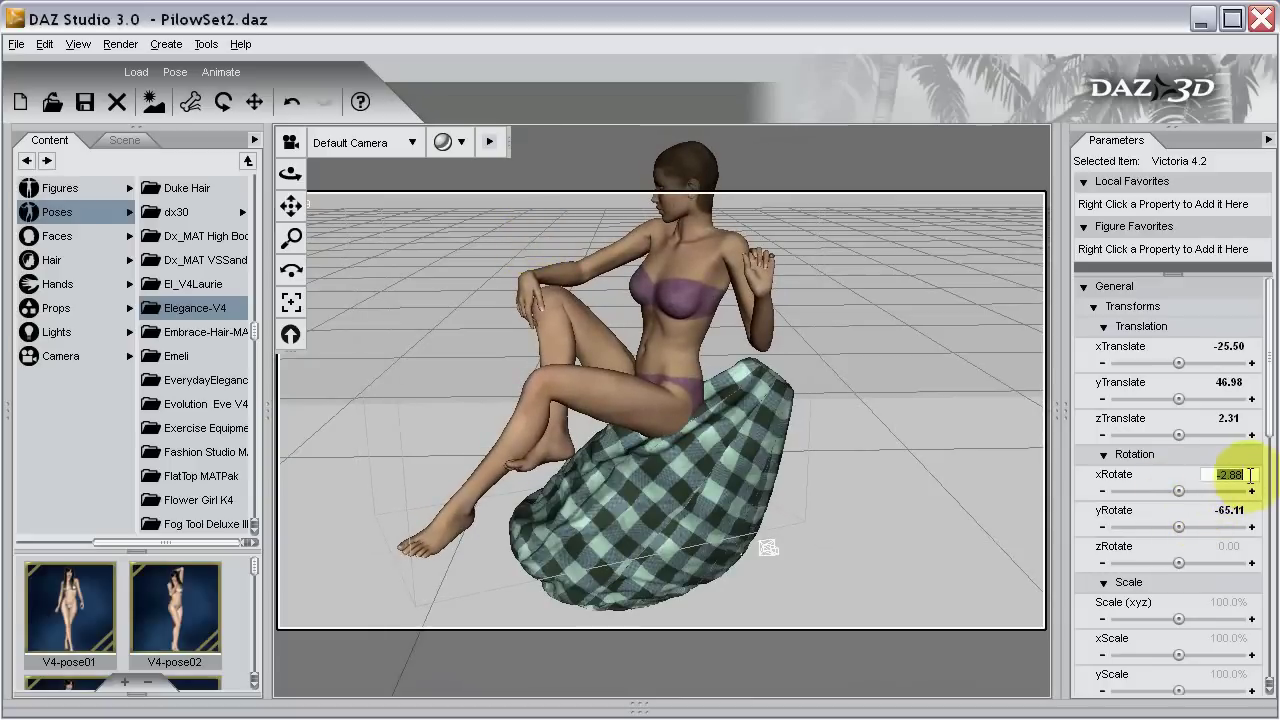
text(0.)
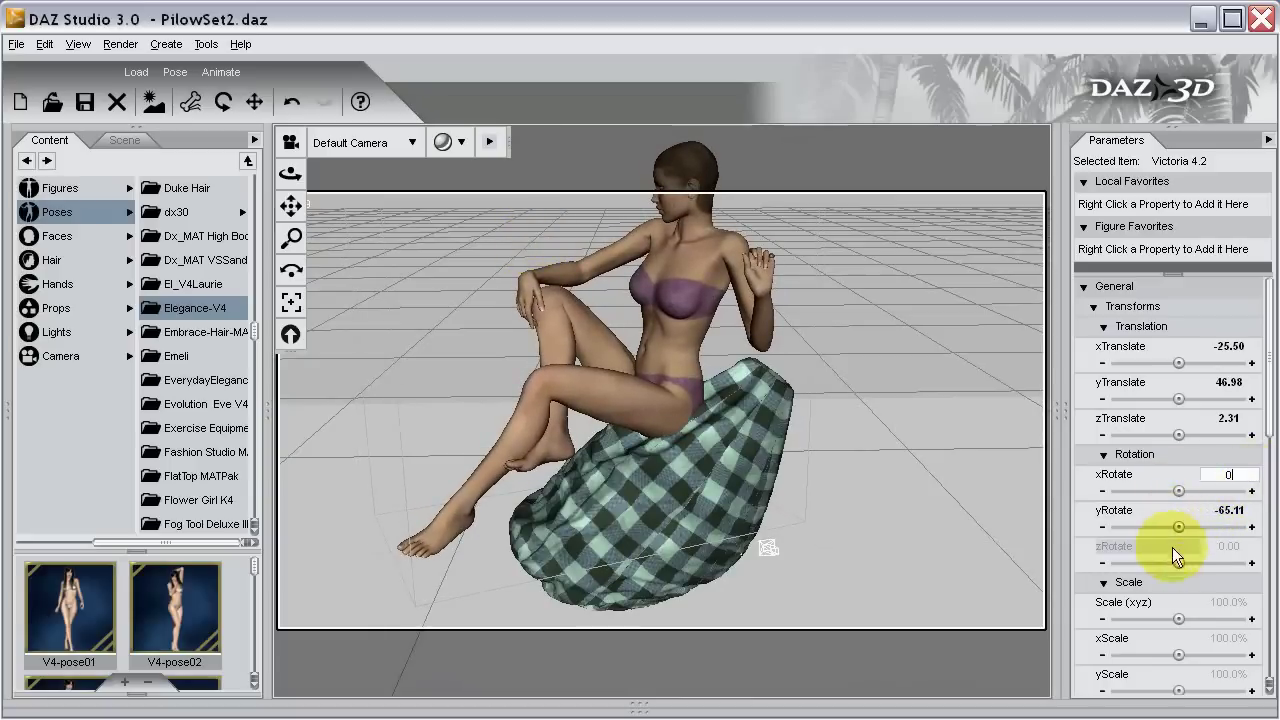
drag(531, 237, 535, 237)
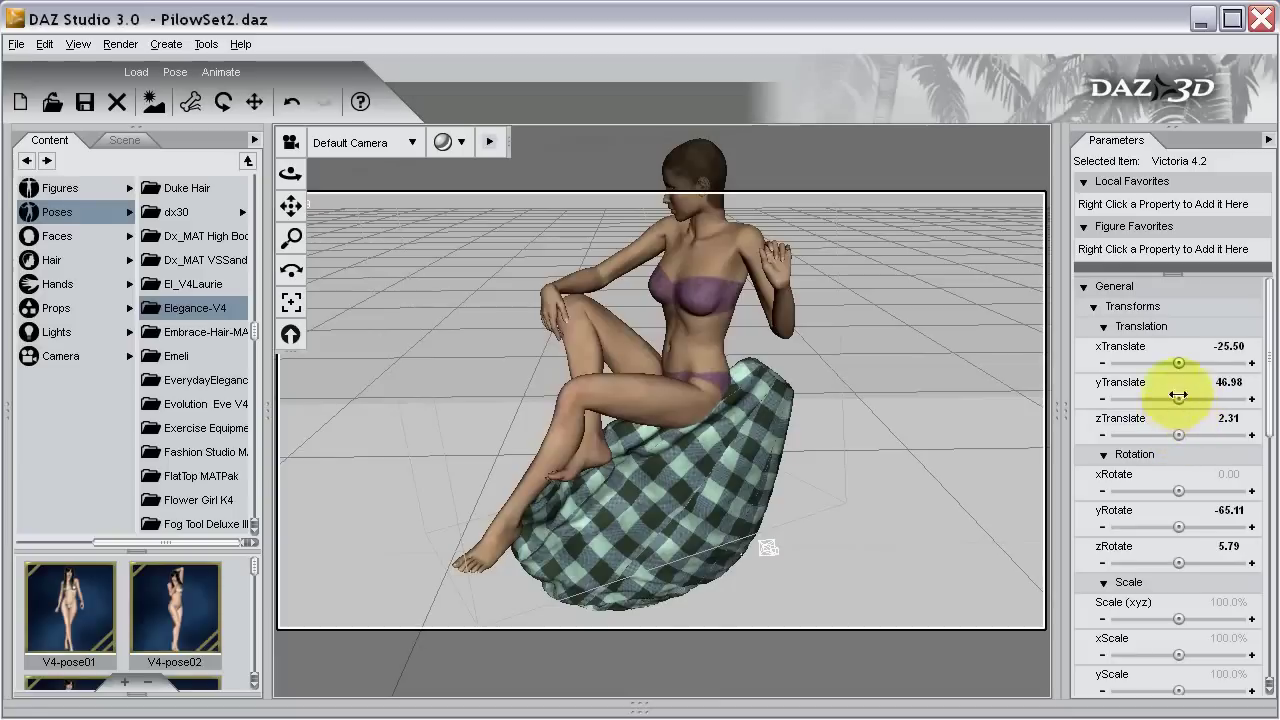
Seat her on the pillow with zRotate 5.79, xTranslate -34.26 and zTranslate 2.59.
drag(1178, 362, 535, 237)
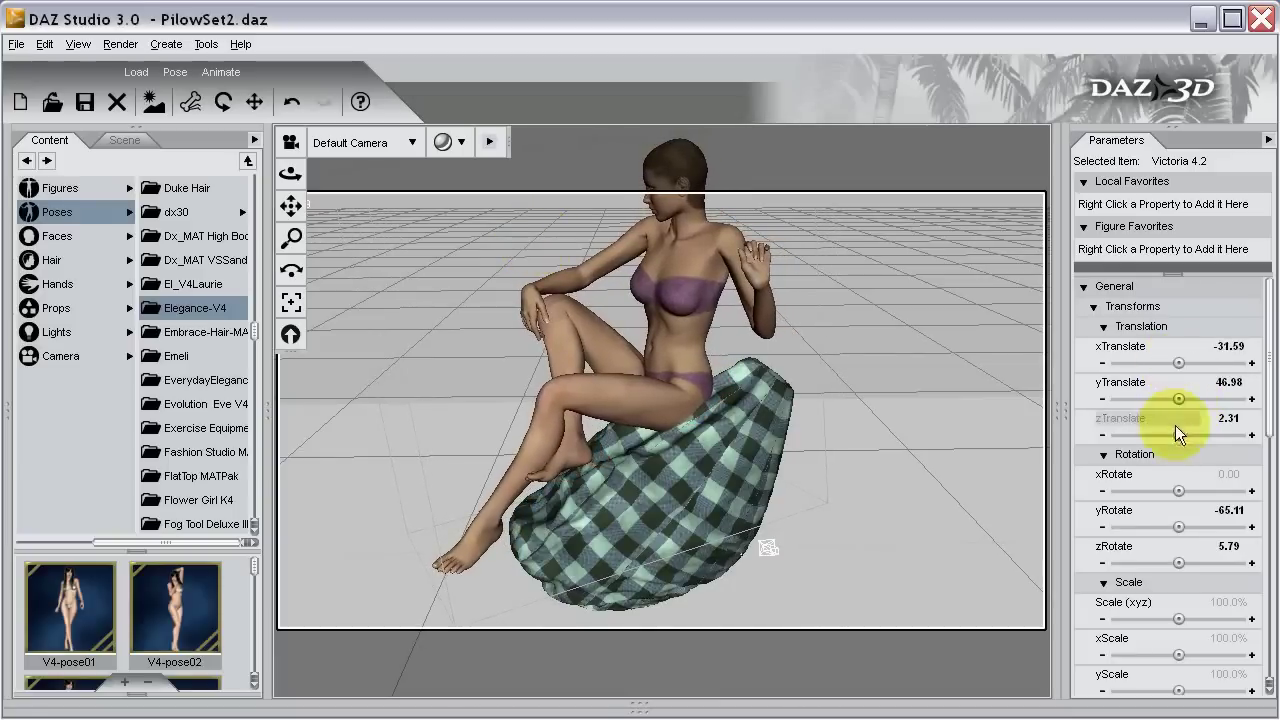
drag(1183, 563, 535, 237)
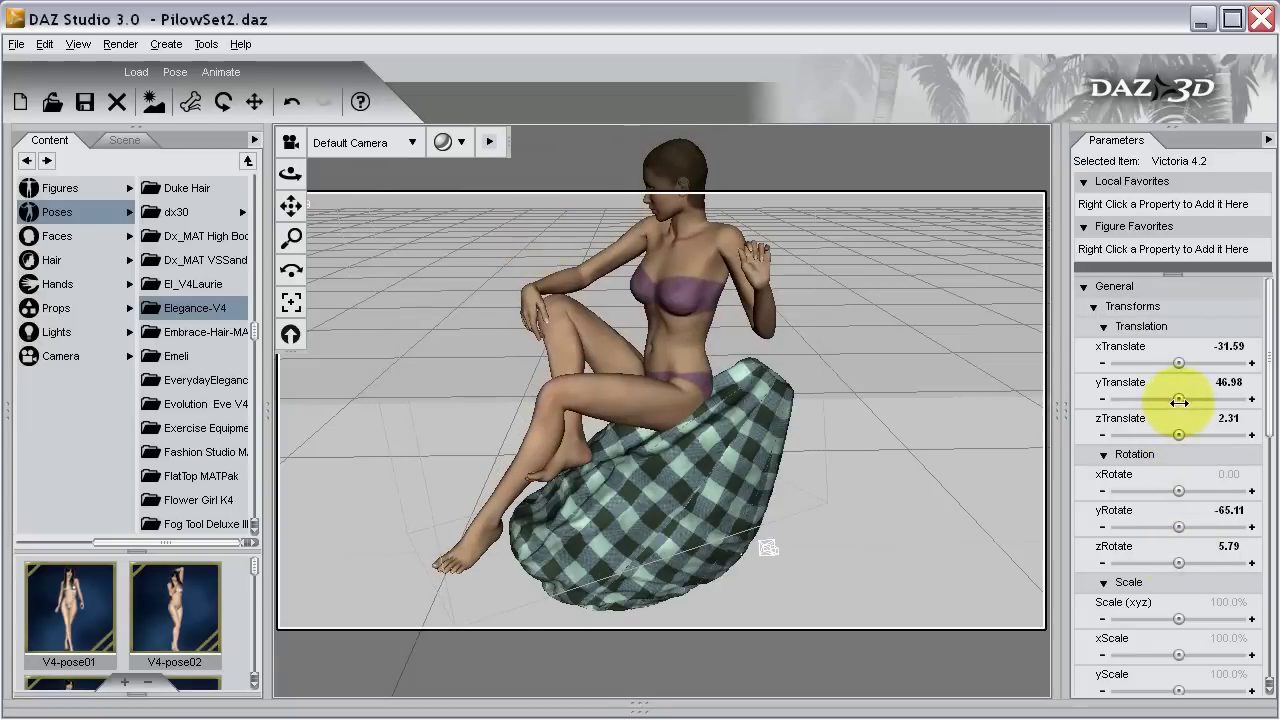
drag(1178, 436, 1180, 450)
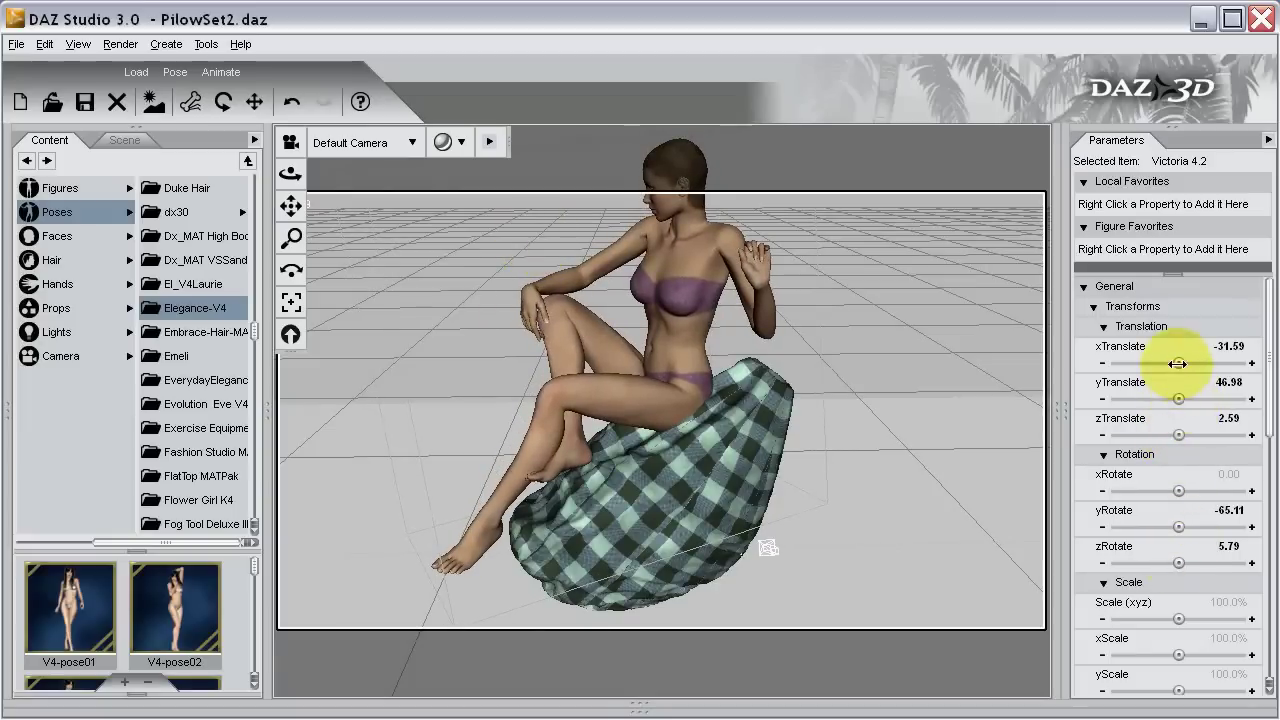
mouse_move(1178, 362)
mouse_down()
mouse_move(535, 237)
mouse_move(1171, 357)
mouse_up()
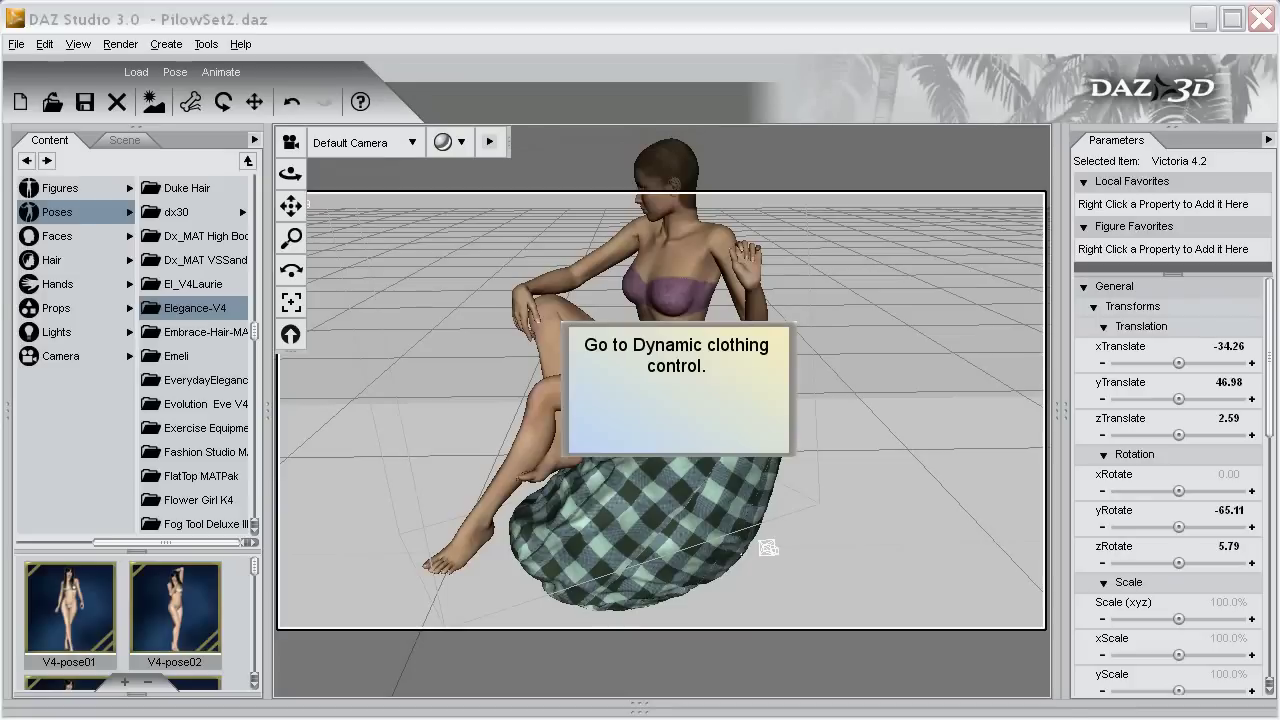
Set the BeanSack cloth's Internal Pressure to 12 and start a new drape simulation.
click(1064, 418)
click(1265, 420)
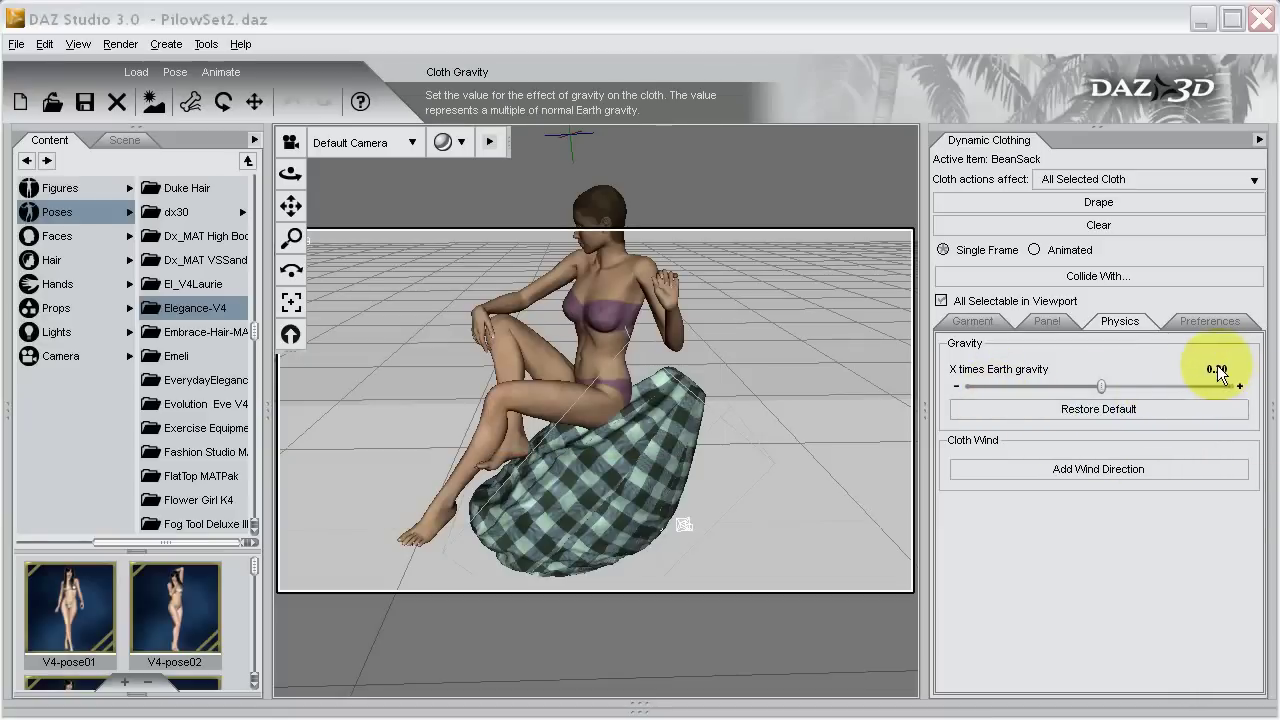
click(1210, 322)
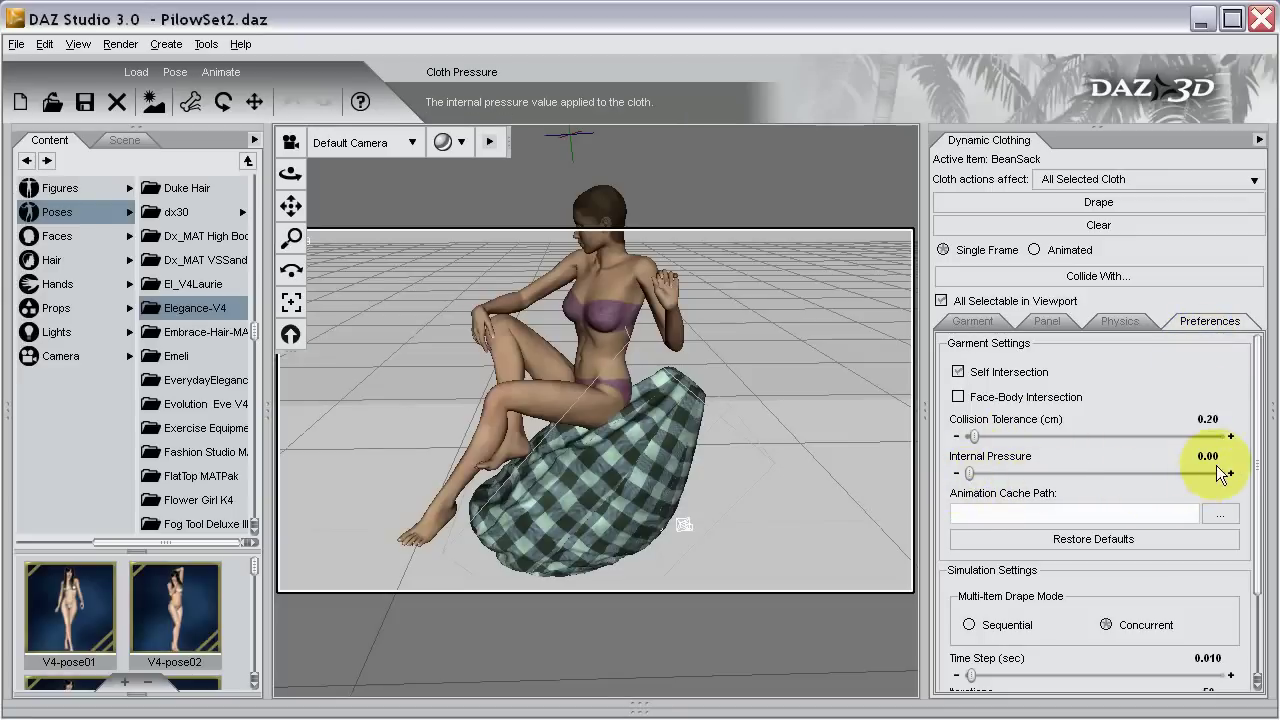
click(1223, 458)
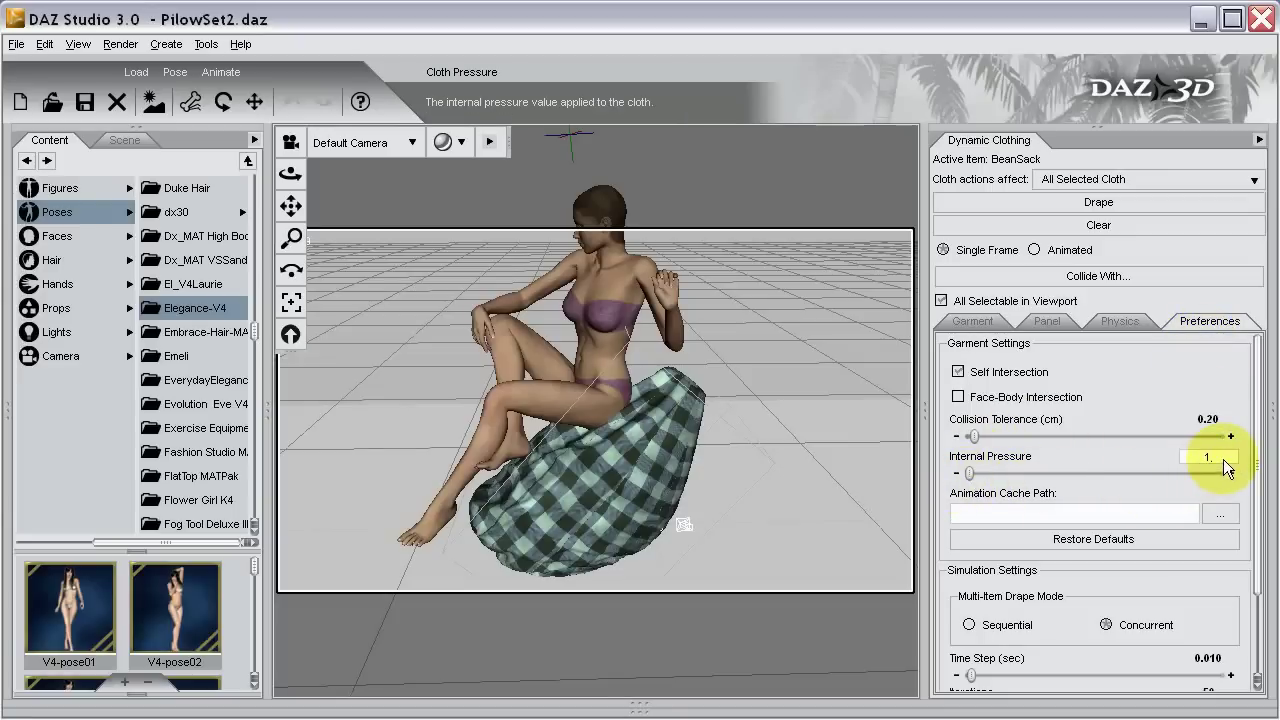
text(12)
click(1121, 204)
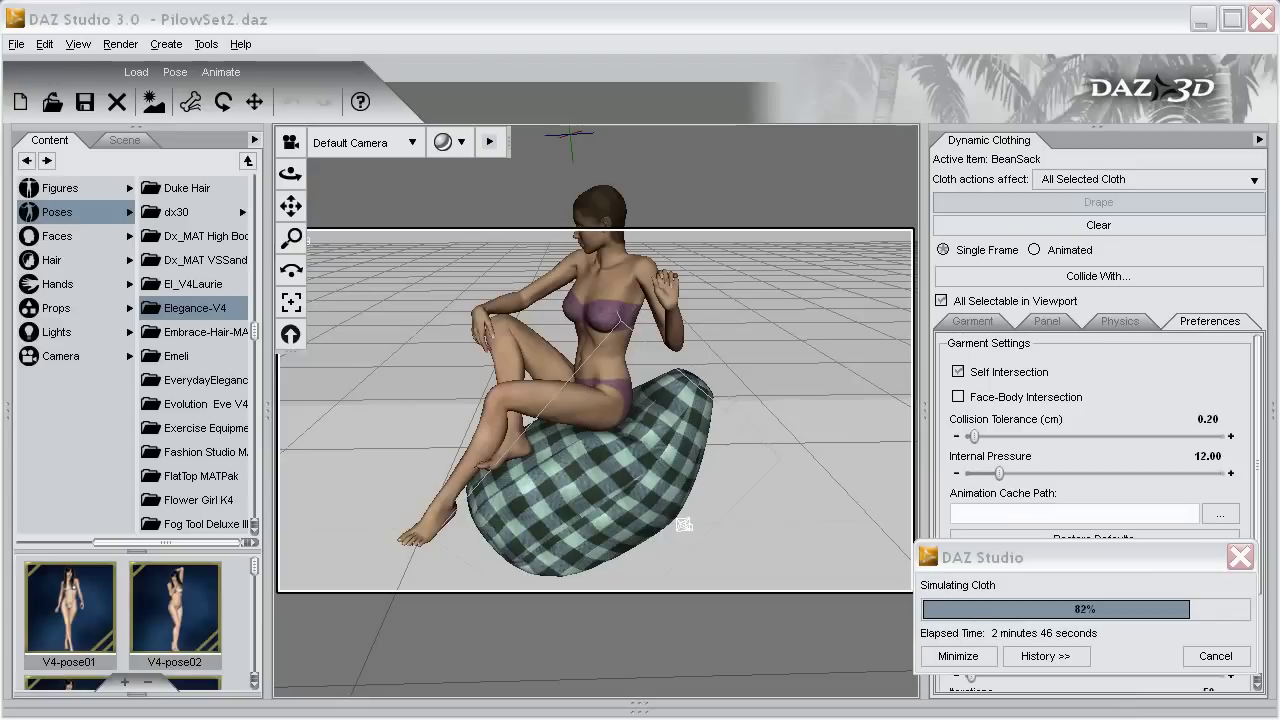
Deselect the bean-bag cloth and orbit the camera around the seated figure.
click(580, 403)
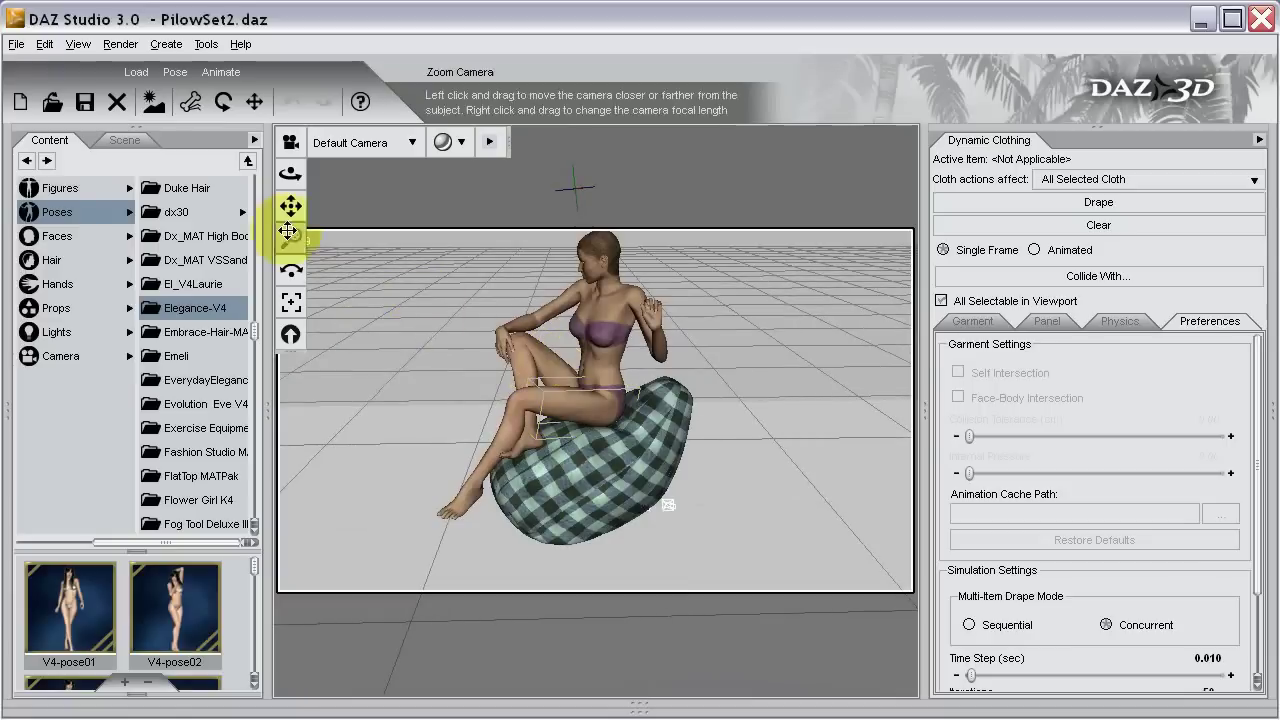
drag(292, 204, 543, 251)
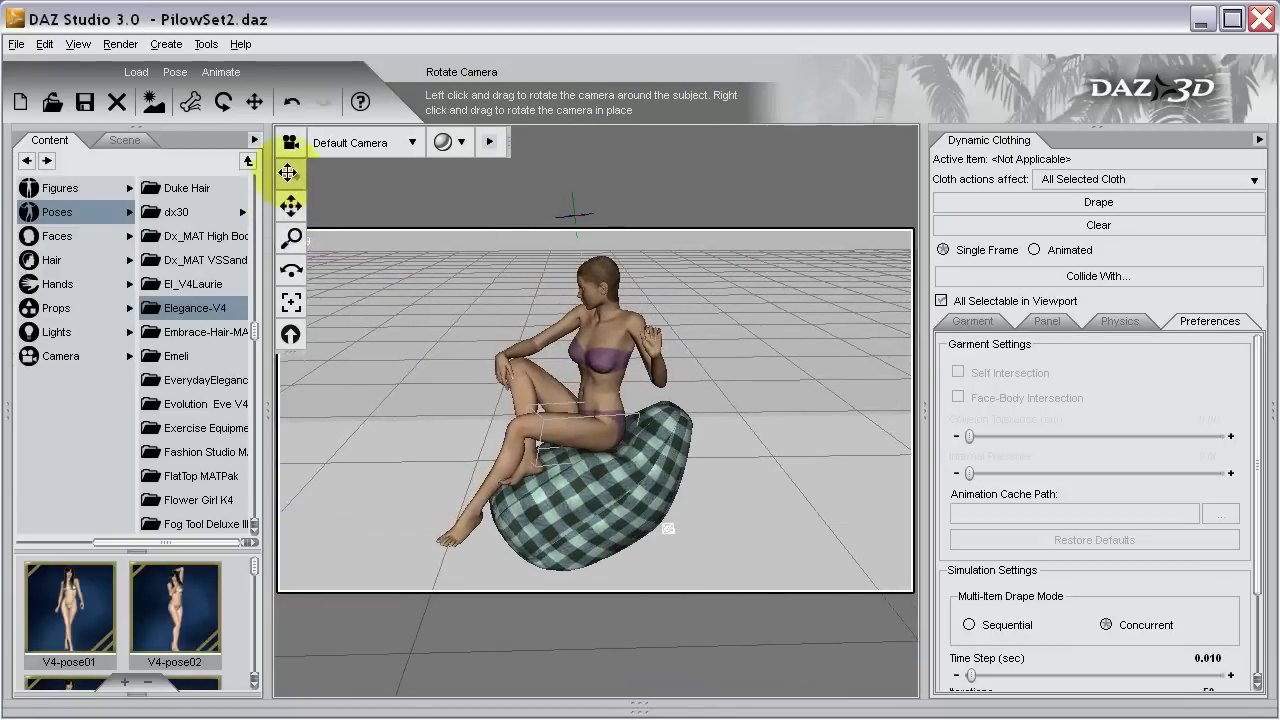
drag(290, 172, 540, 245)
mouse_move(290, 172)
mouse_down()
mouse_move(330, 180)
mouse_move(288, 233)
mouse_move(528, 243)
mouse_up()
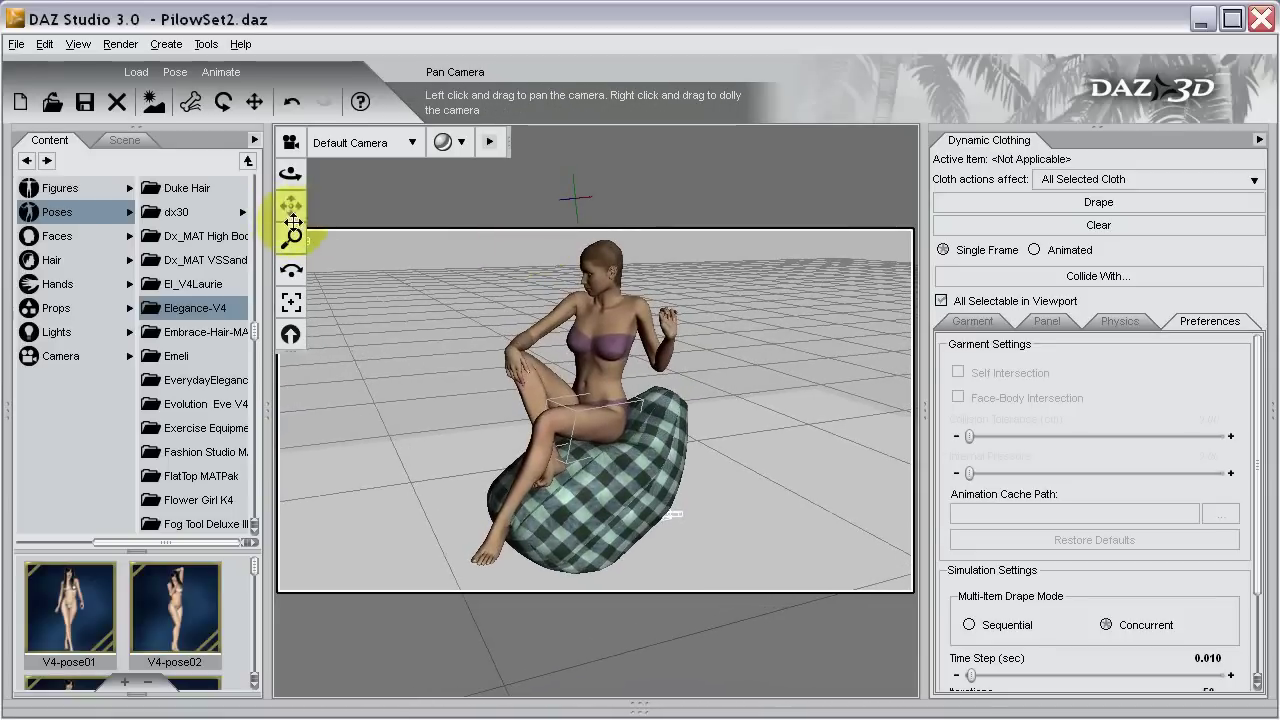
Move the camera closer and recentre the figure and pillow from a slightly turned angle.
mouse_move(300, 243)
mouse_down()
mouse_move(535, 250)
mouse_move(560, 290)
mouse_up()
click(290, 205)
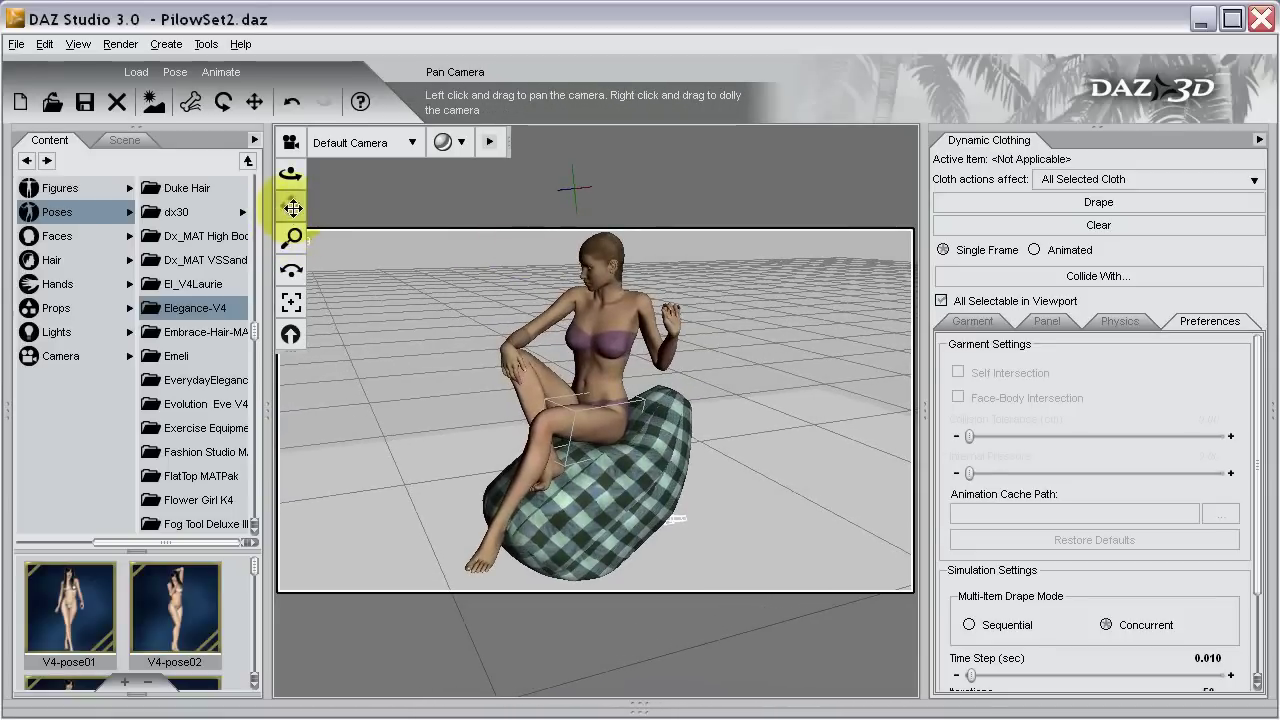
click(291, 238)
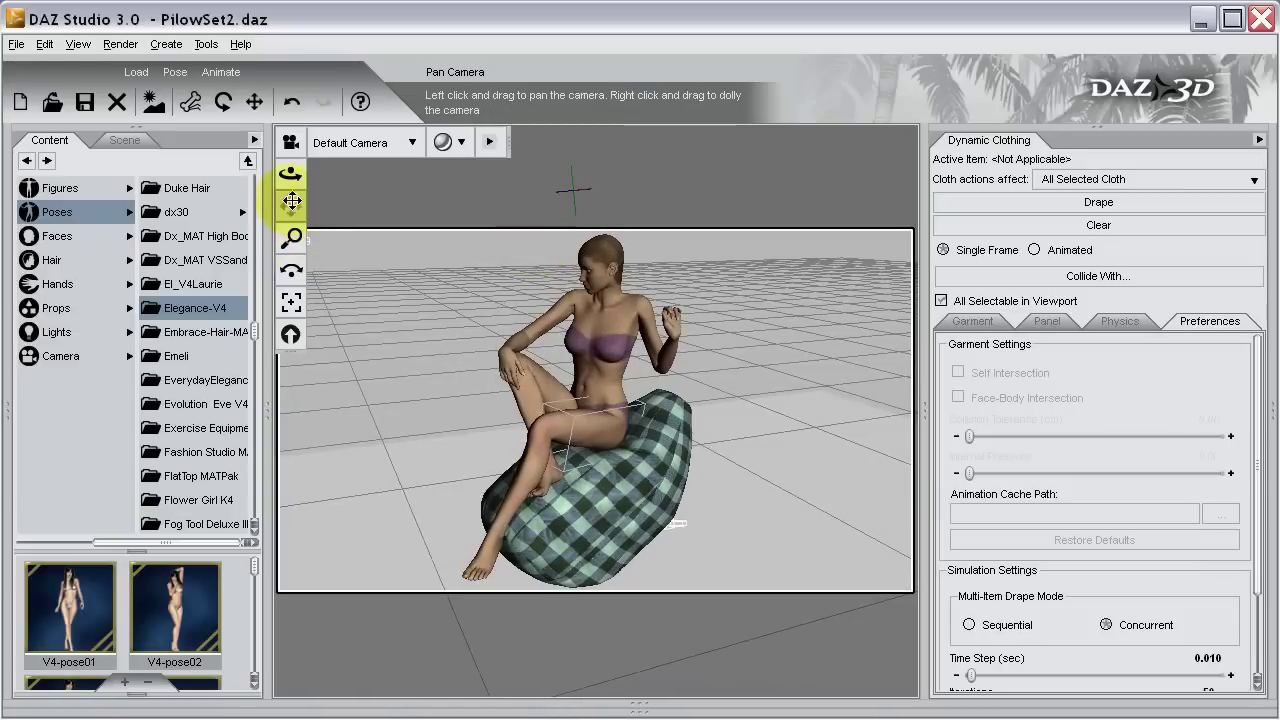
click(292, 178)
drag(292, 178, 292, 206)
drag(530, 246, 535, 245)
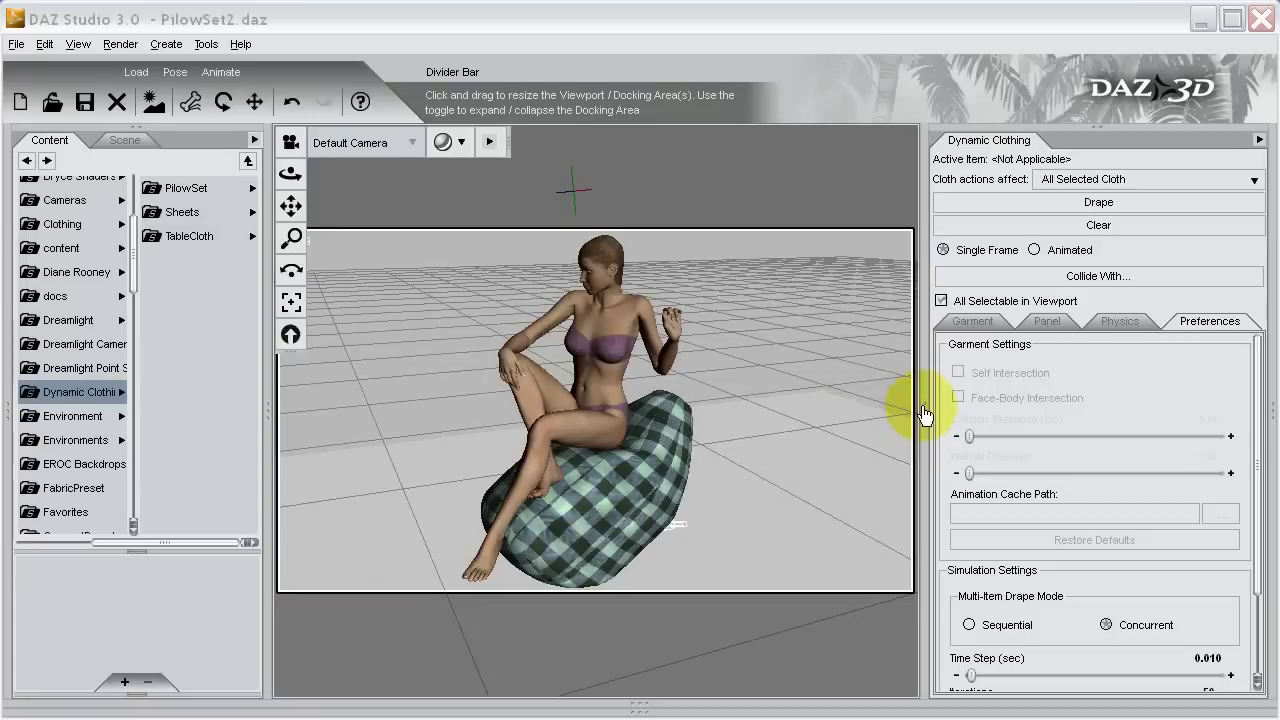
Collapse the Dynamic Clothing and content library panels so the viewport fills the window.
click(922, 418)
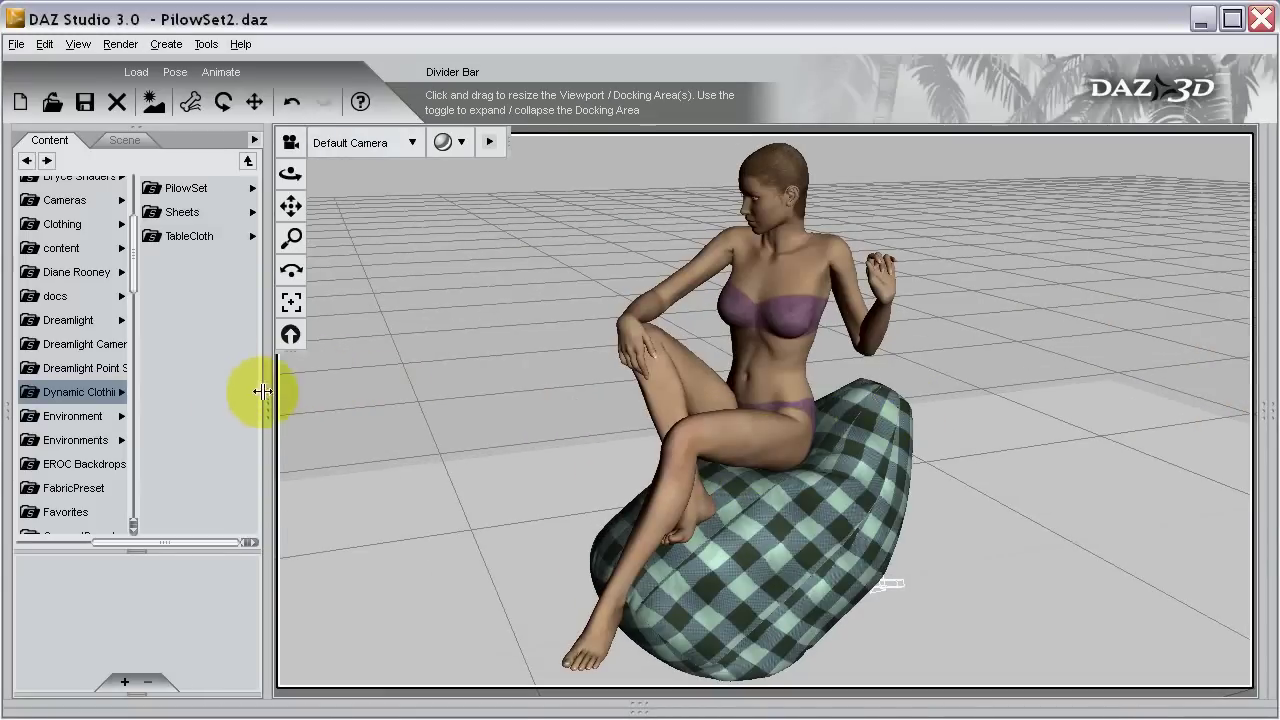
click(266, 414)
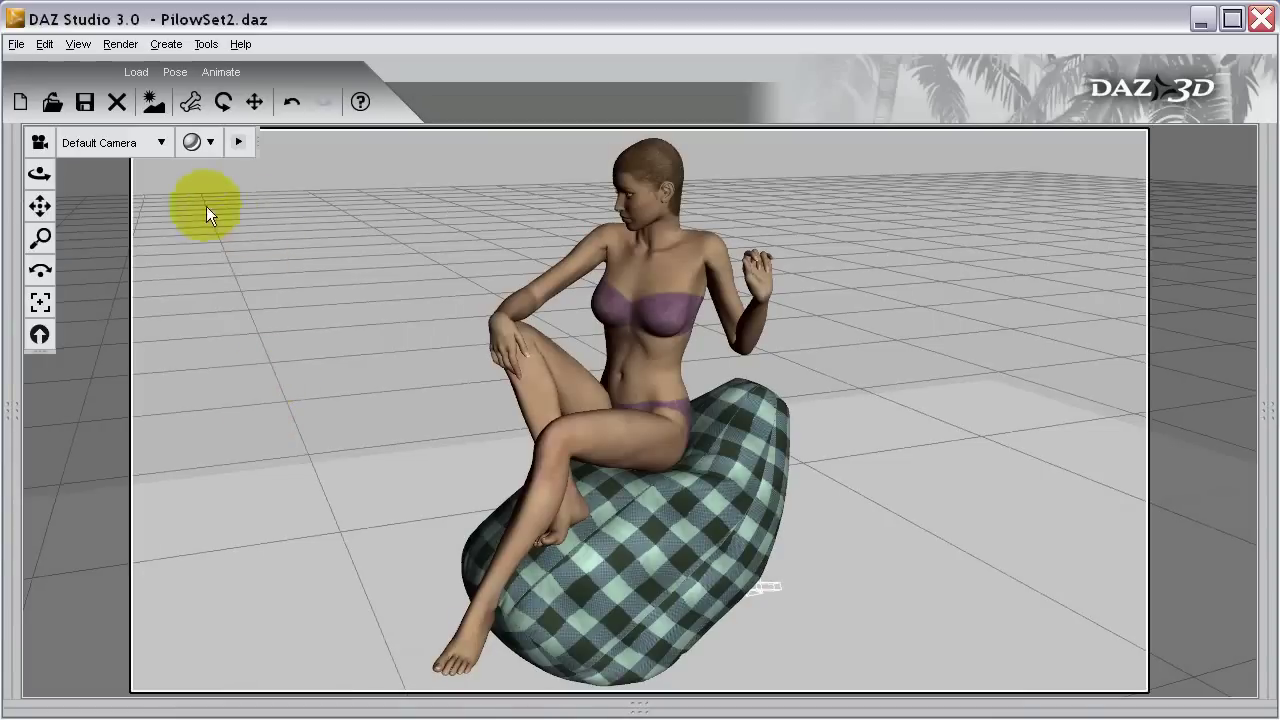
click(38, 172)
Orbit the camera to a new angle on Victoria seated on the checkered bean sack.
drag(765, 587, 760, 603)
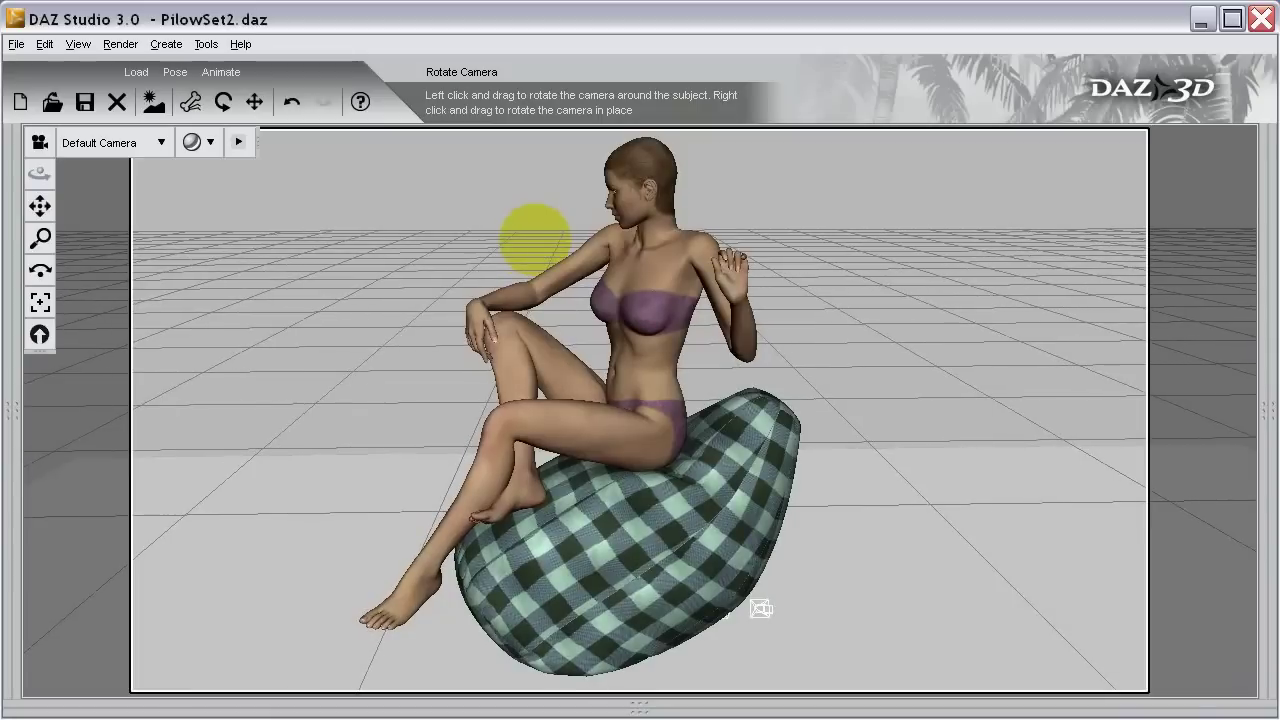
click(40, 237)
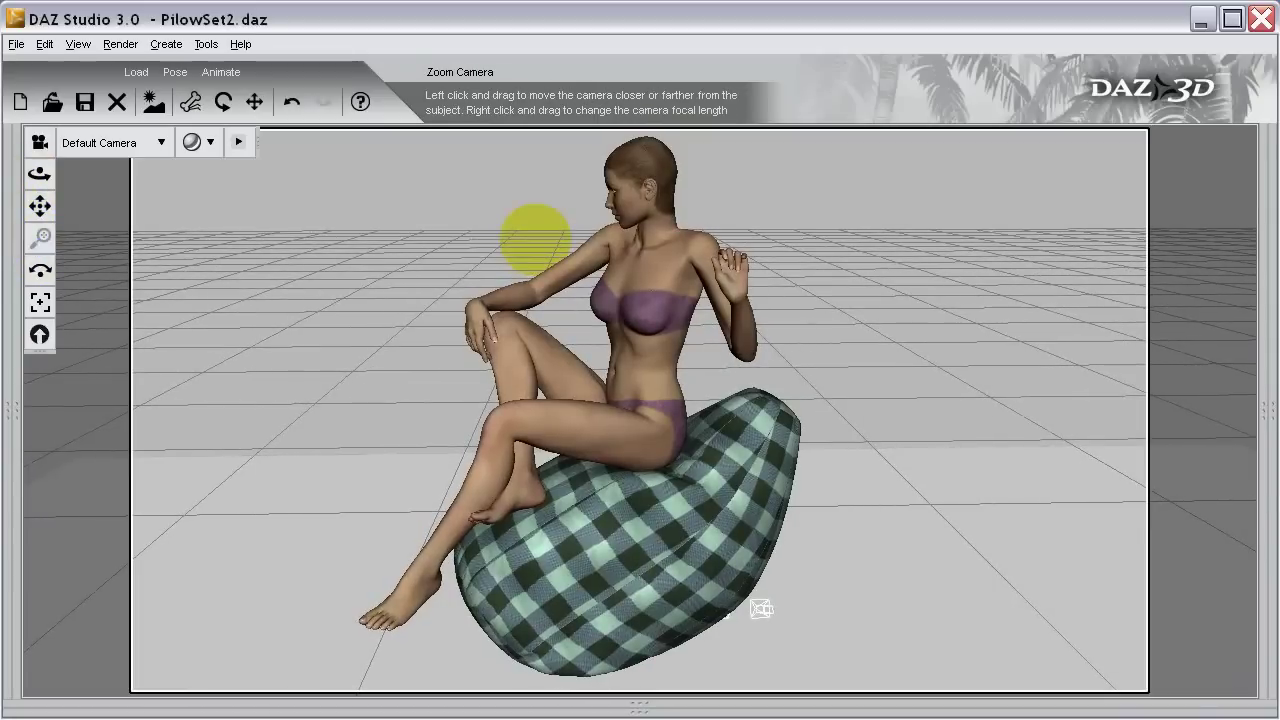
click(40, 205)
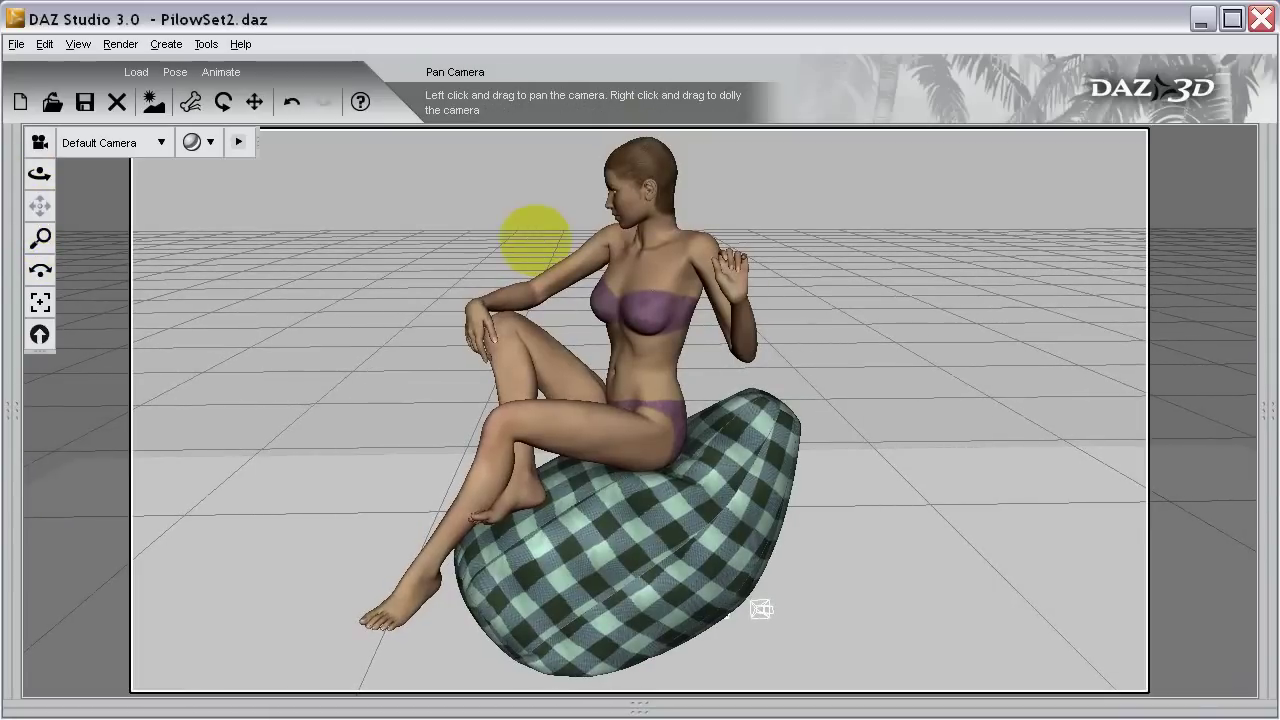
click(537, 418)
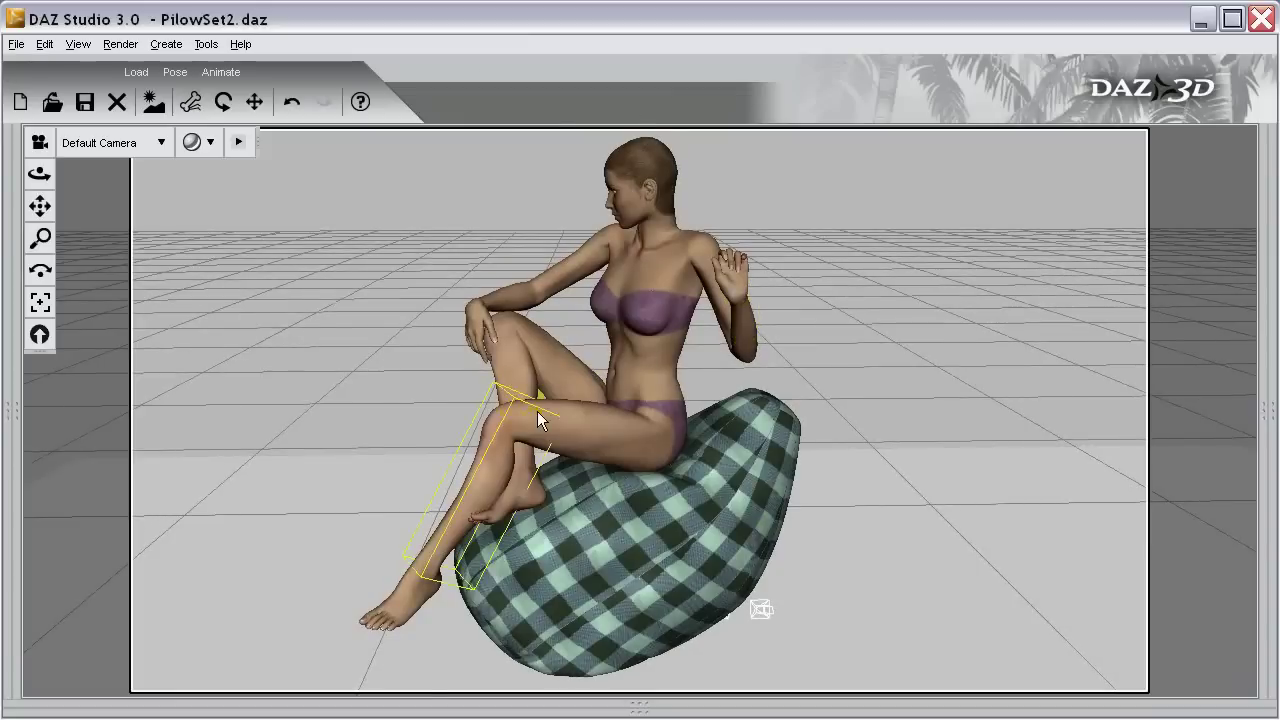
click(582, 523)
click(229, 143)
Render the scene of Victoria sitting on the inflated checkered pillow.
click(120, 44)
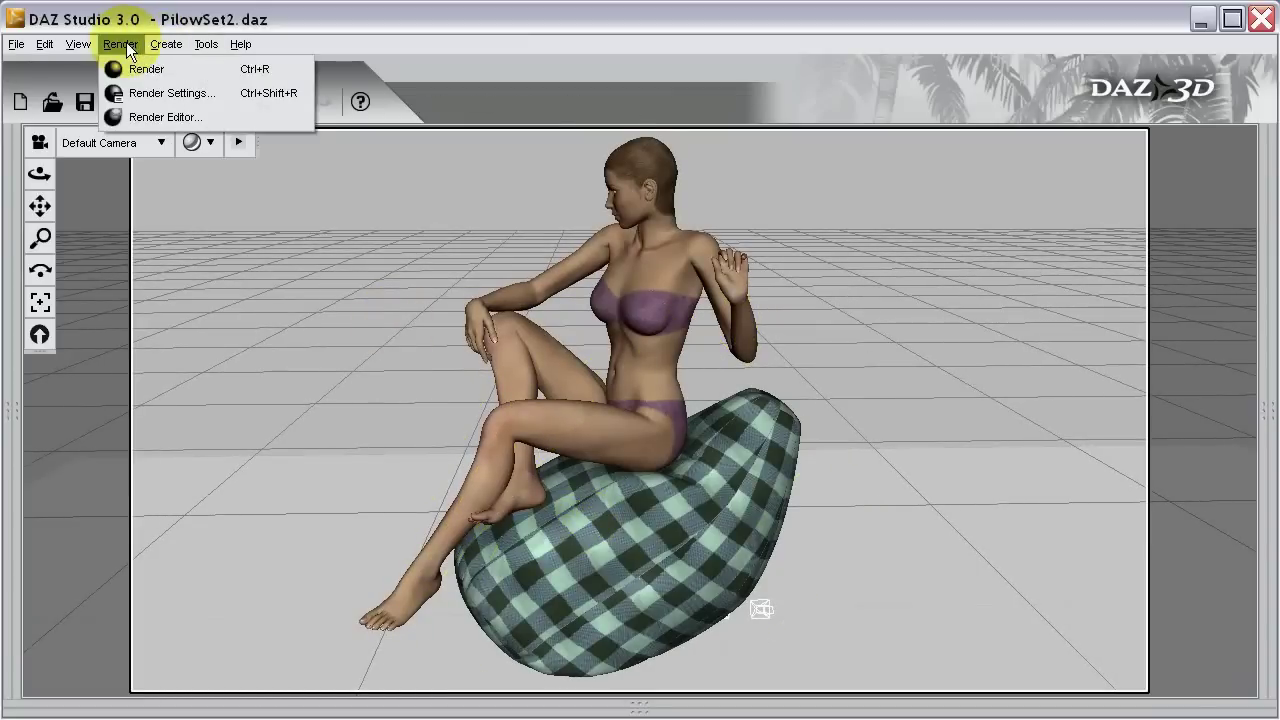
click(130, 70)
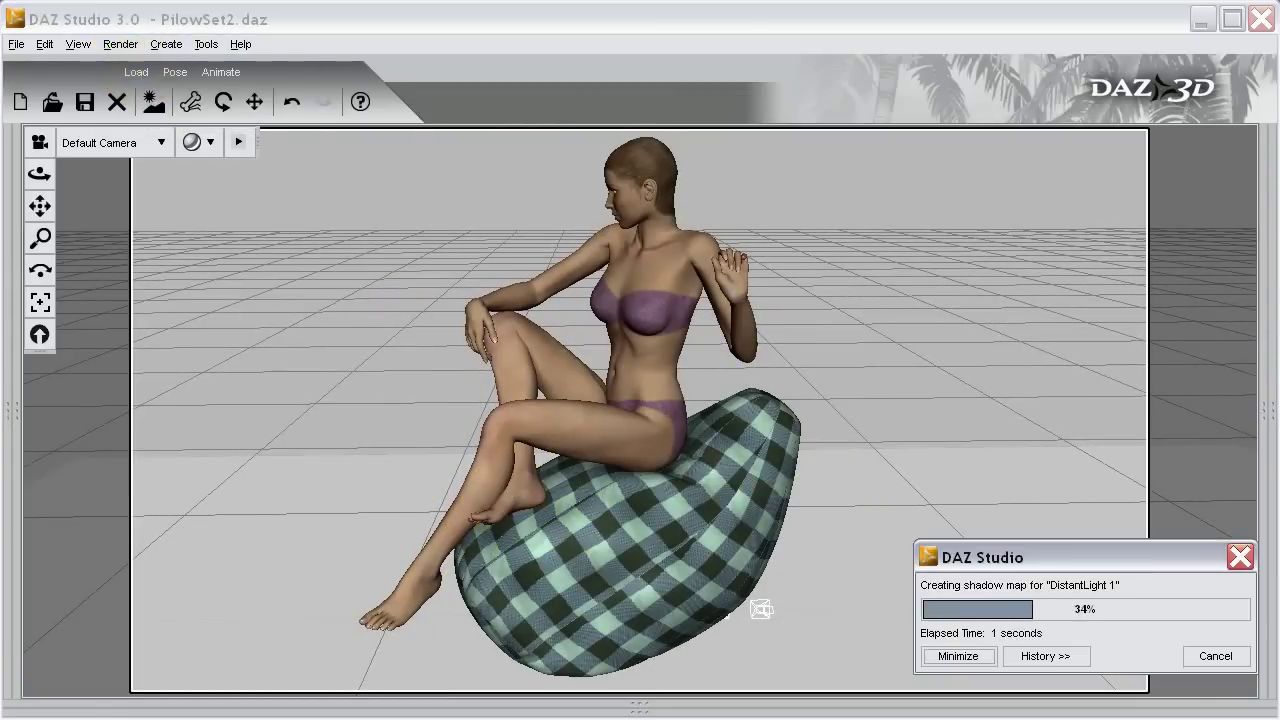